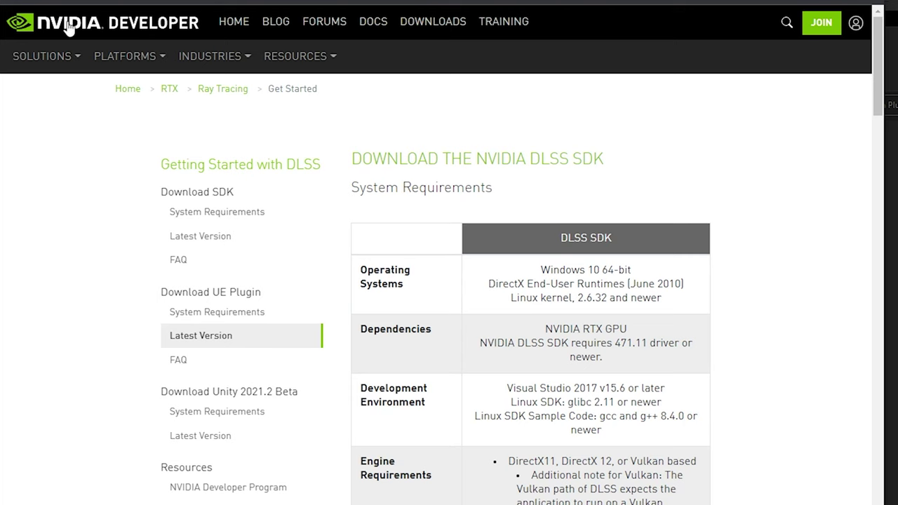
Accept the DLSS licence terms and download the UE 5 Preview 2 plugin zip.
scroll(757, 343, down, 10)
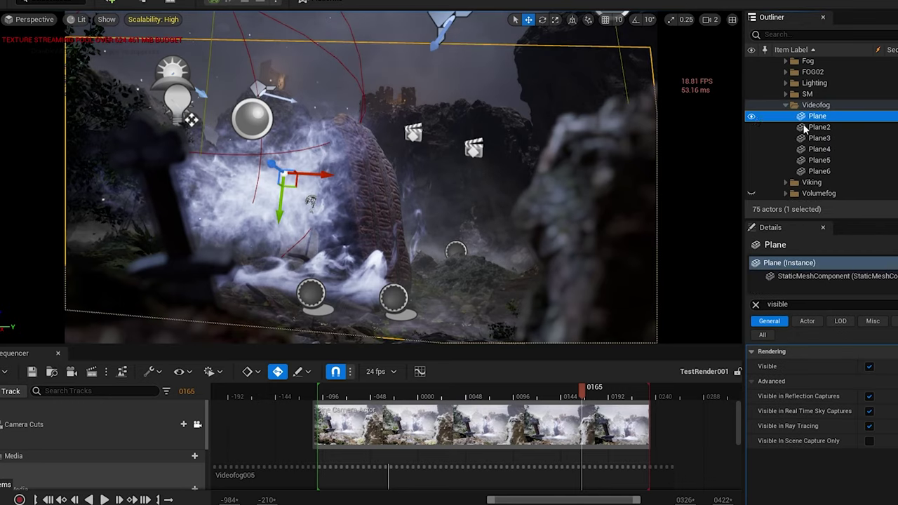
click(818, 127)
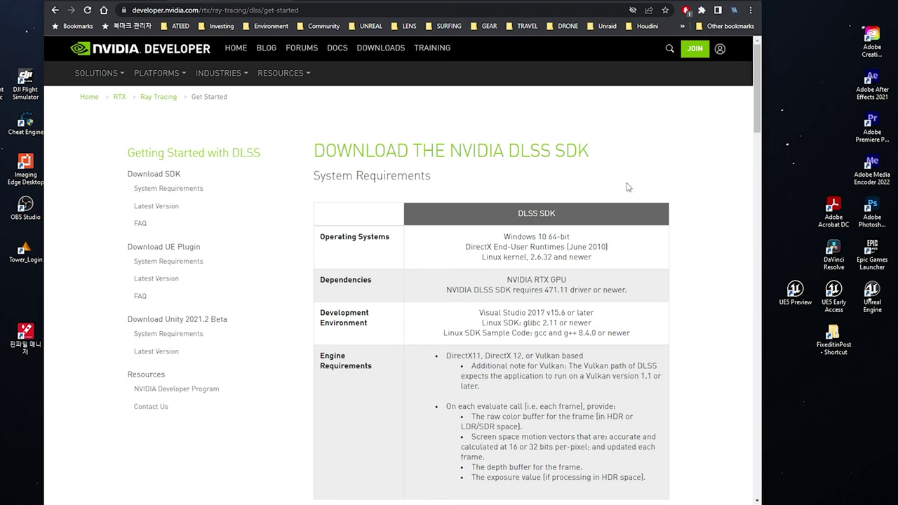
scroll(632, 190, down, 1)
scroll(638, 194, down, 3)
scroll(649, 200, down, 2)
scroll(659, 206, down, 3)
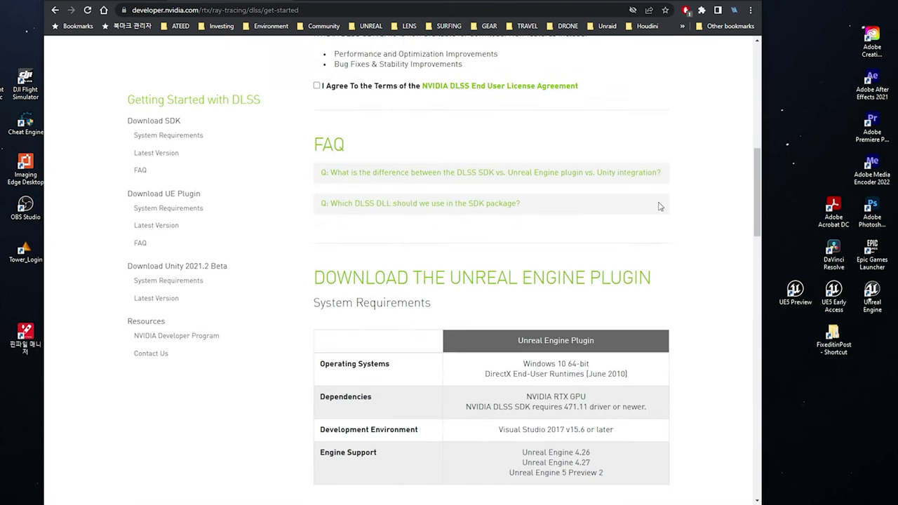
scroll(659, 206, down, 3)
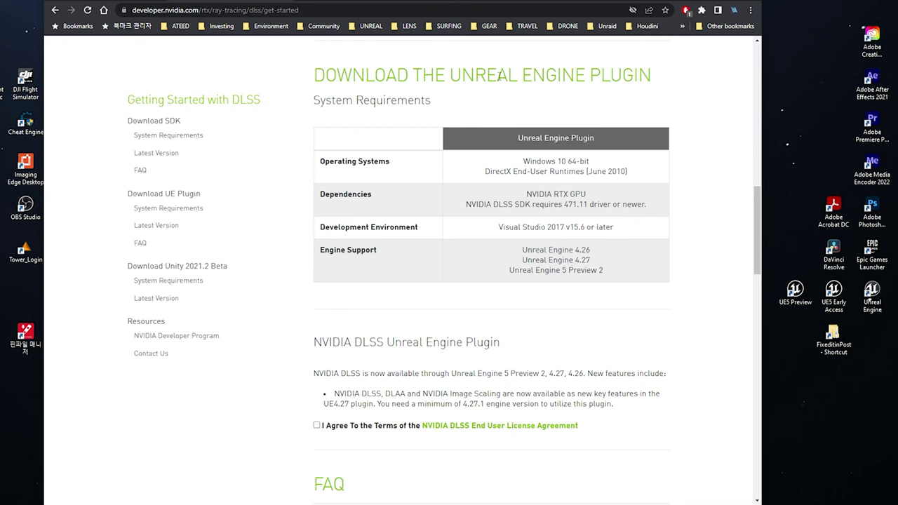
scroll(665, 157, down, 4)
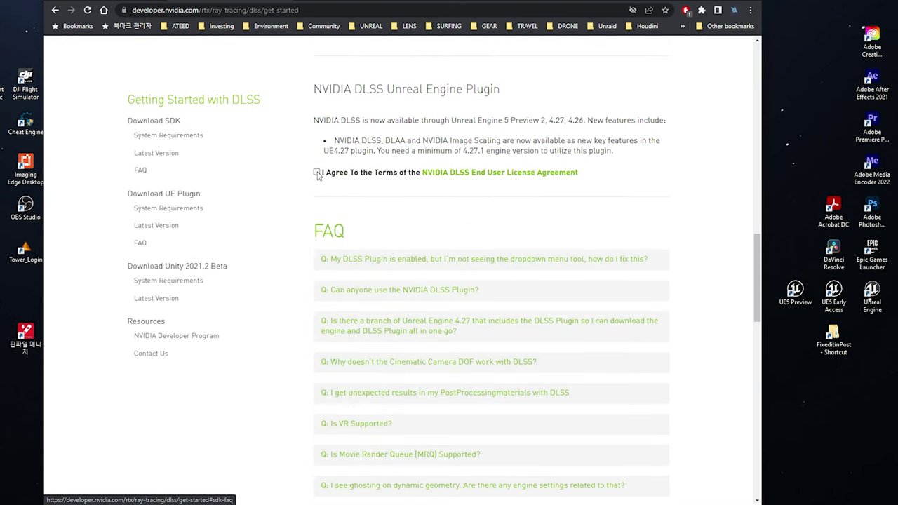
click(316, 173)
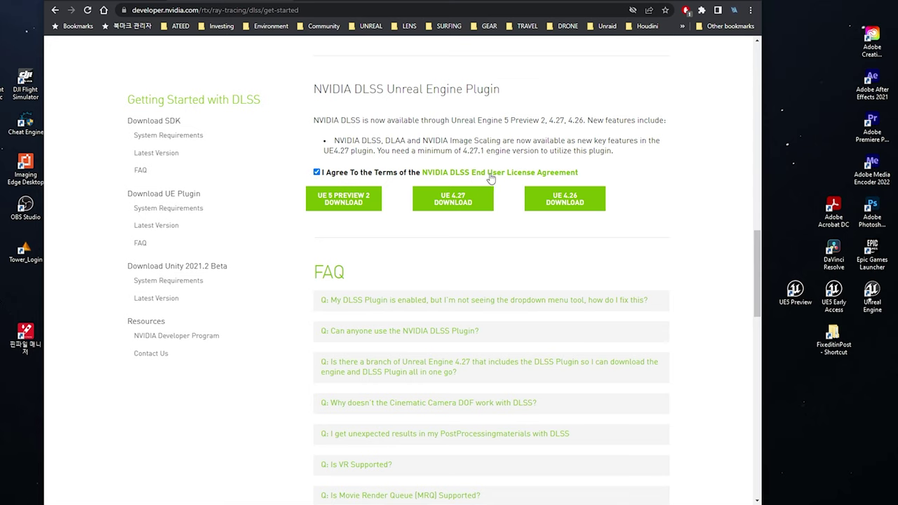
click(357, 203)
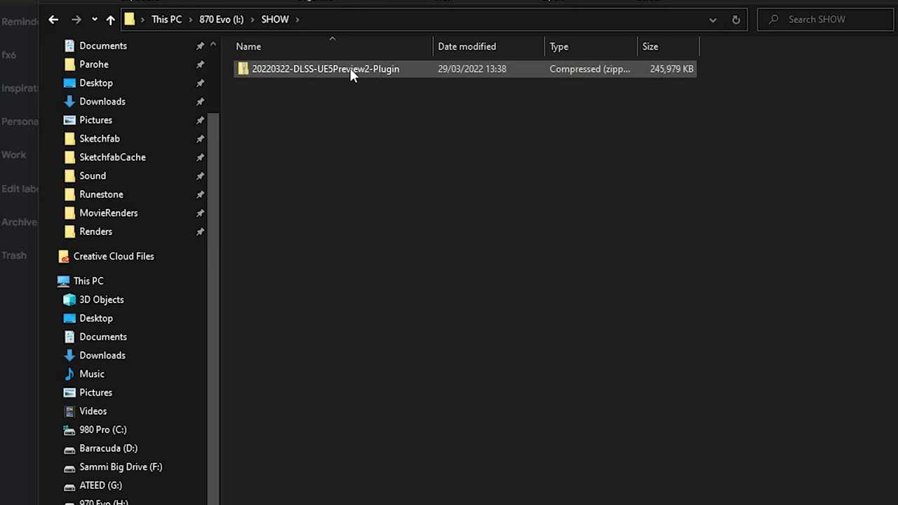
Extract the downloaded plugin zip into the current folder with 7-Zip Extract Here.
right_click(351, 74)
mouse_move(337, 136)
click(428, 191)
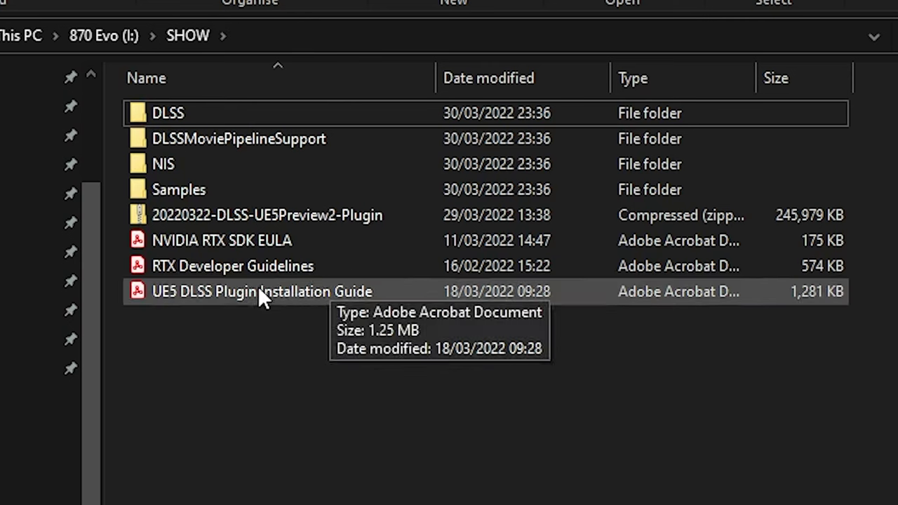
Open the RTX Developer Guidelines PDF and scroll through it.
click(280, 266)
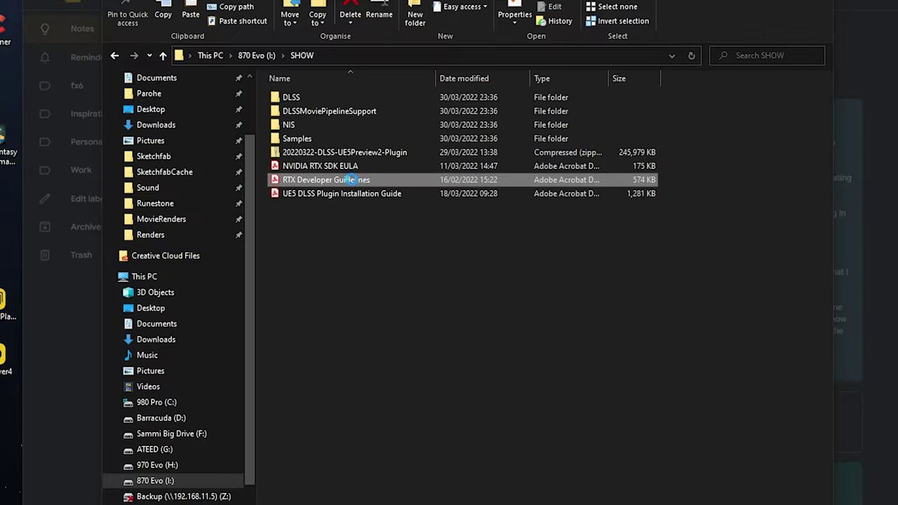
double_click(349, 179)
scroll(468, 158, down, 2)
scroll(493, 169, down, 2)
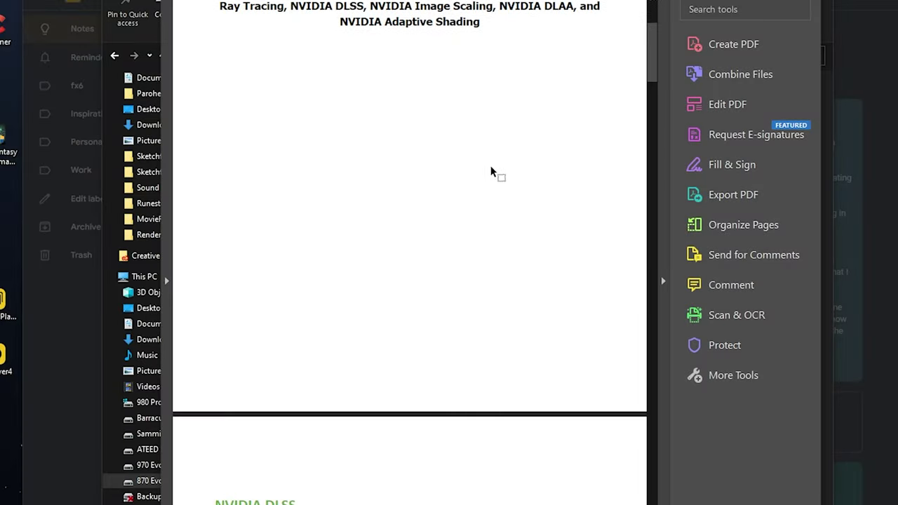
scroll(491, 172, down, 5)
scroll(548, 183, down, 3)
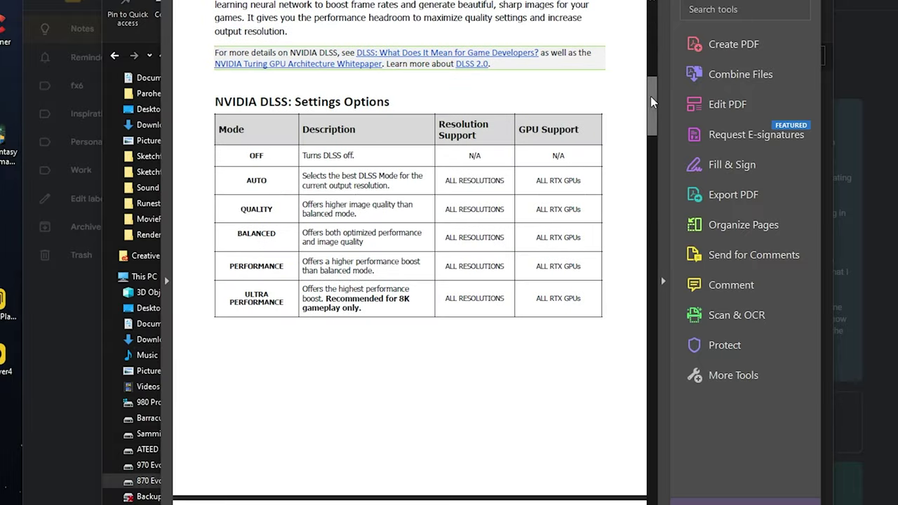
Copy the DLSS, DLSSMoviePipelineSupport and NIS plugin folders.
drag(650, 102, 651, 152)
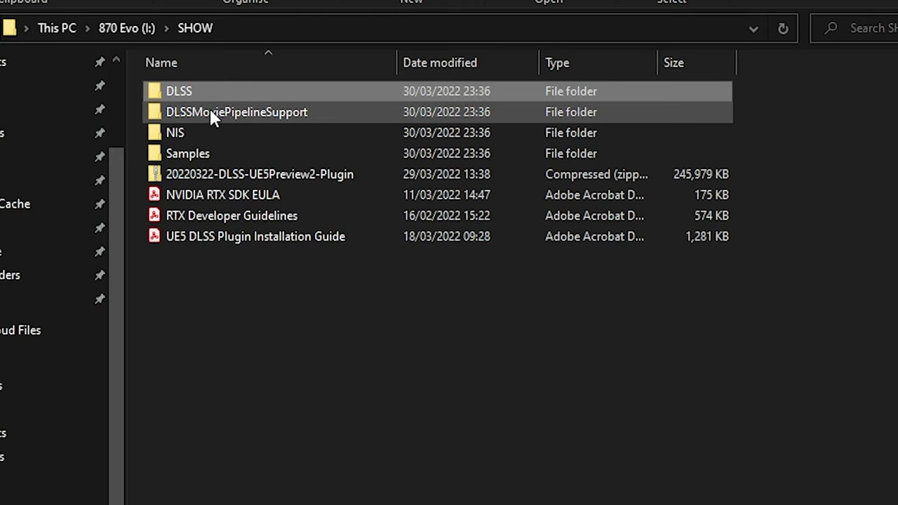
ctrl+click(210, 112)
ctrl+click(180, 135)
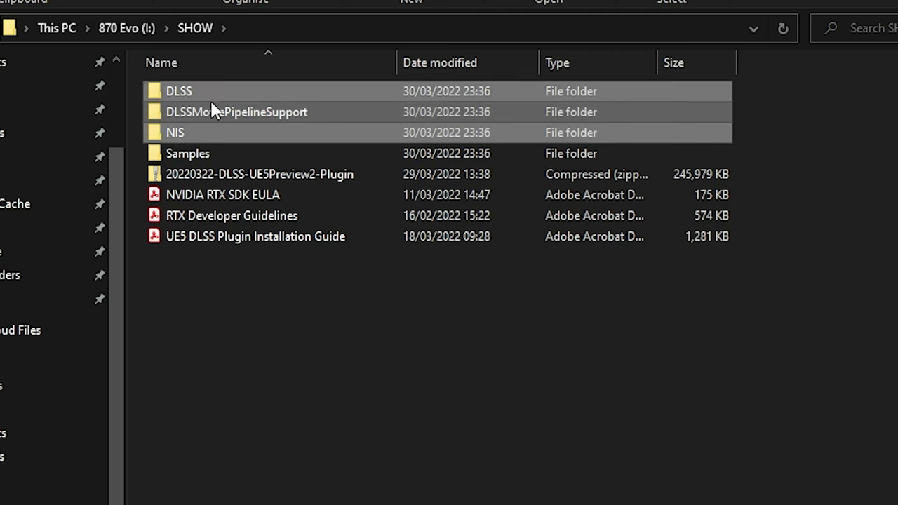
right_click(348, 124)
click(207, 357)
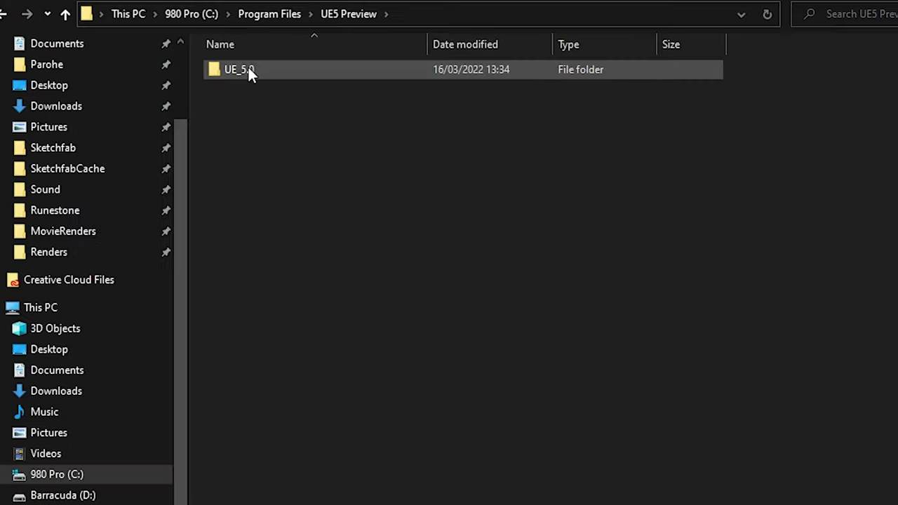
Paste the three folders into UE_5.0\Engine\Plugins.
double_click(248, 68)
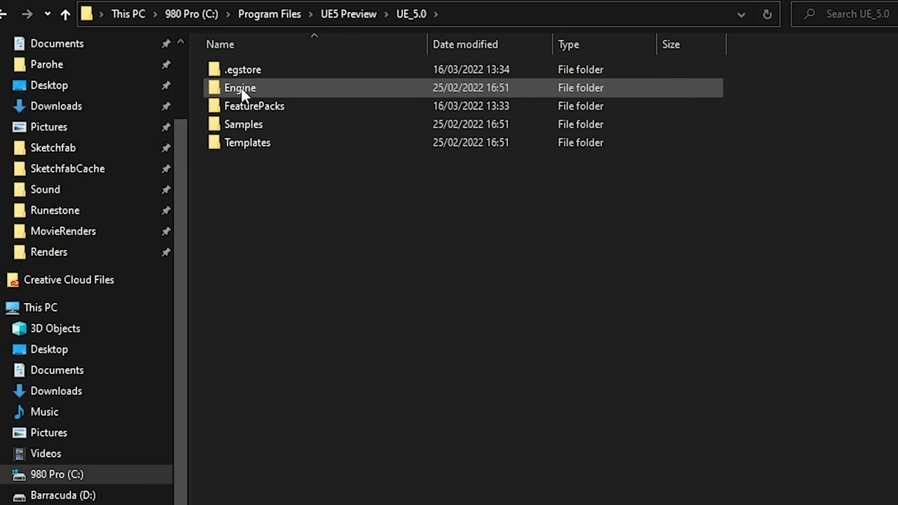
double_click(241, 88)
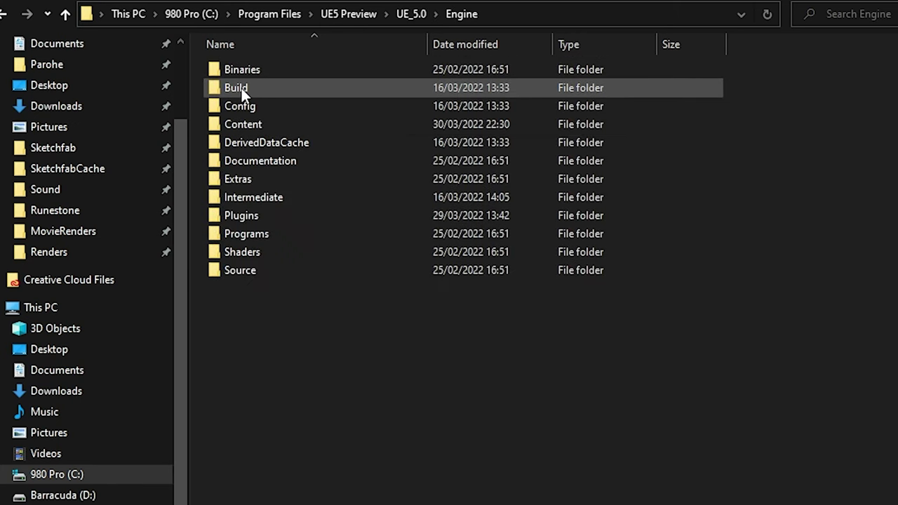
double_click(242, 221)
right_click(802, 230)
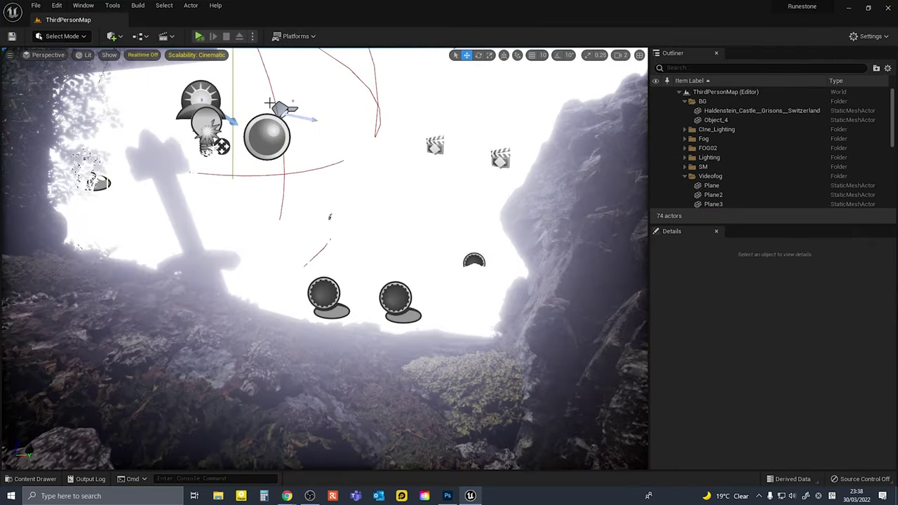
Maximize the editor and search the Plugins browser for 'd' to find the DLSS plugins.
click(83, 5)
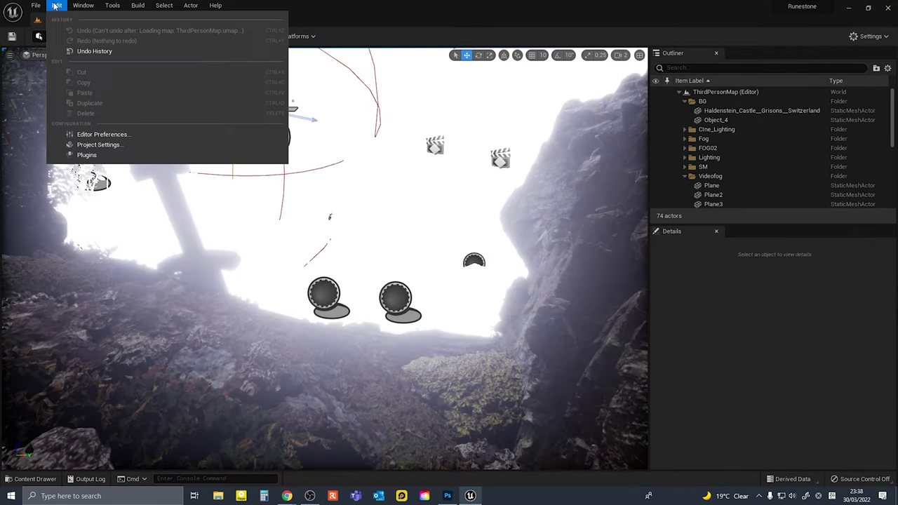
click(87, 155)
text(d)
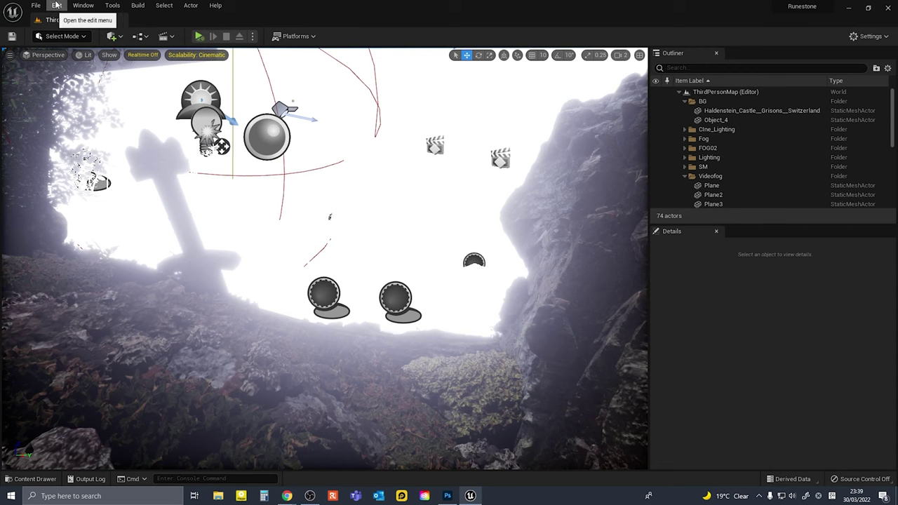
Search Project Settings for 'dlss' to view the NVIDIA DLSS settings.
click(58, 5)
click(103, 146)
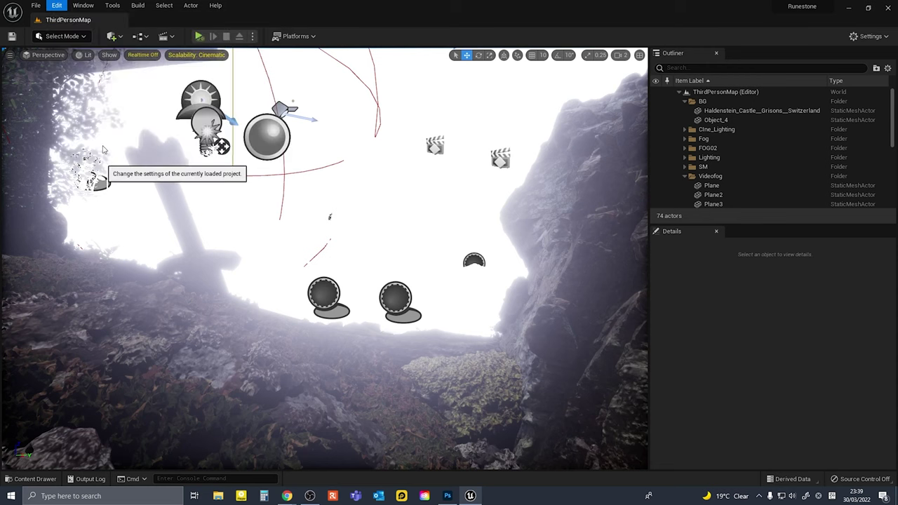
text(dlss)
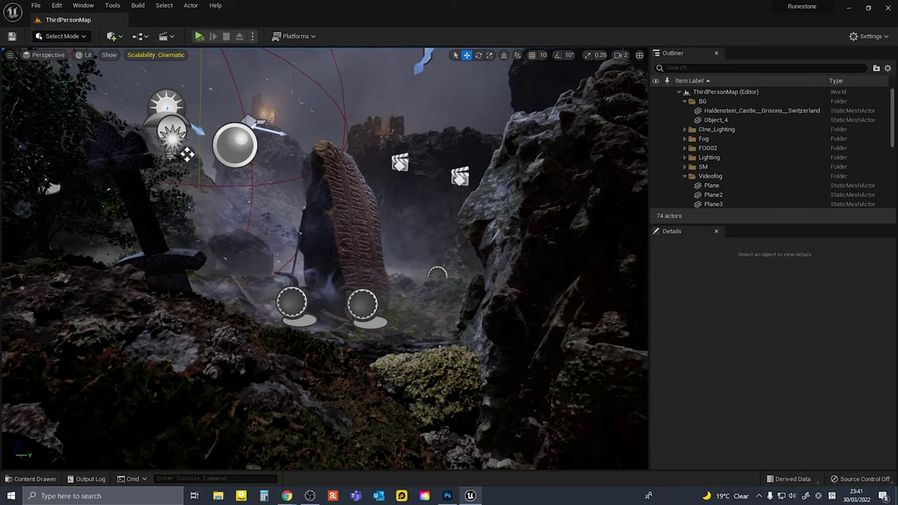
Turn on Show FPS from the viewport options menu.
click(10, 56)
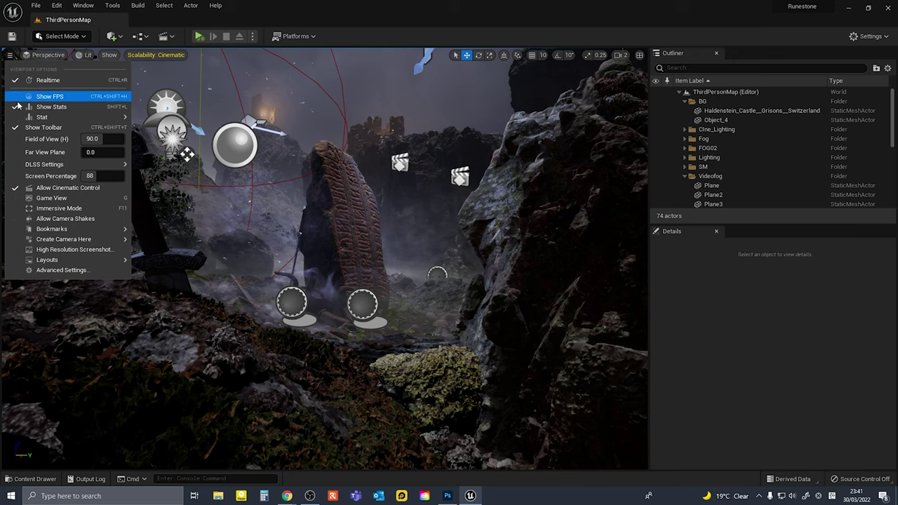
mouse_move(25, 166)
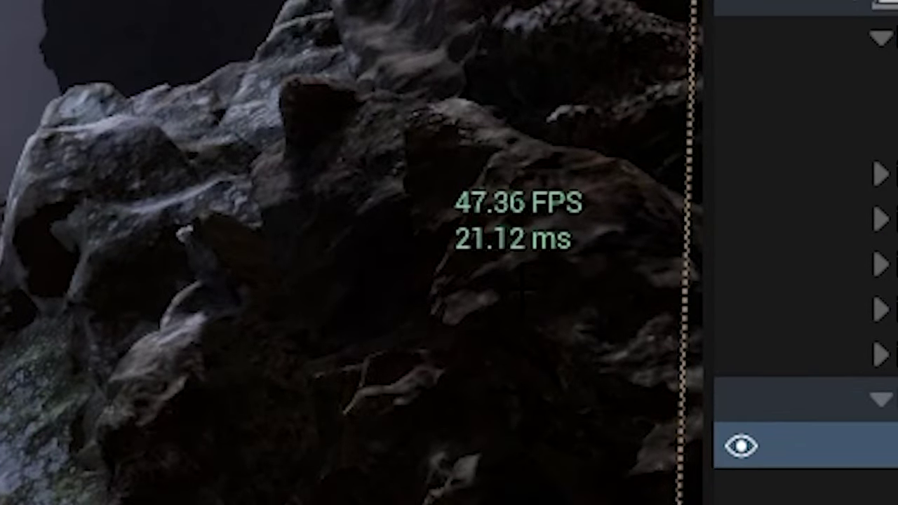
click(83, 5)
Add TestRender001 as a job in the Movie Render Queue.
mouse_move(100, 31)
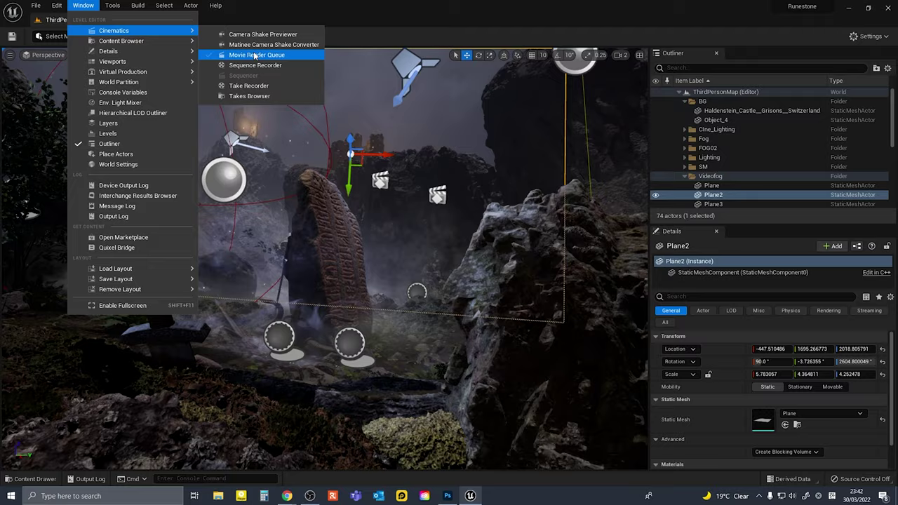
click(255, 55)
click(134, 88)
click(161, 211)
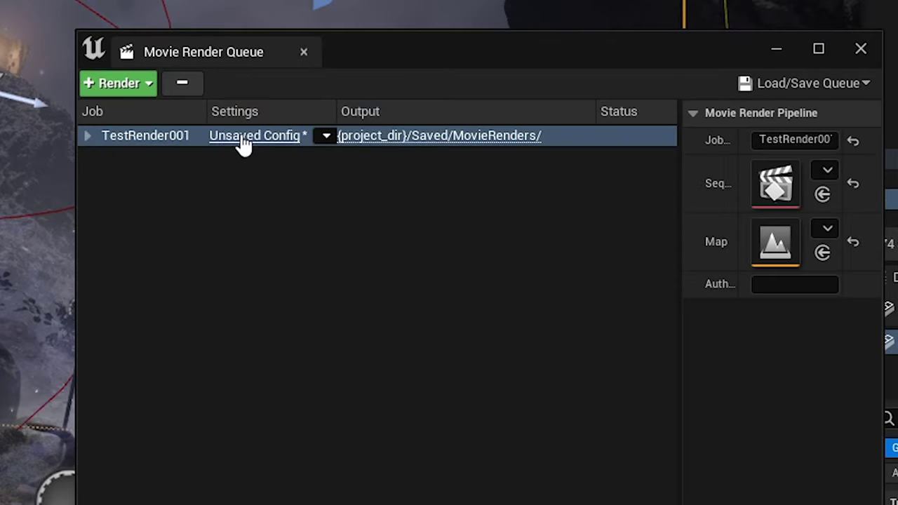
Add a DLSS/DLAA setting to the job's config and enable DLAA.
click(242, 137)
click(142, 44)
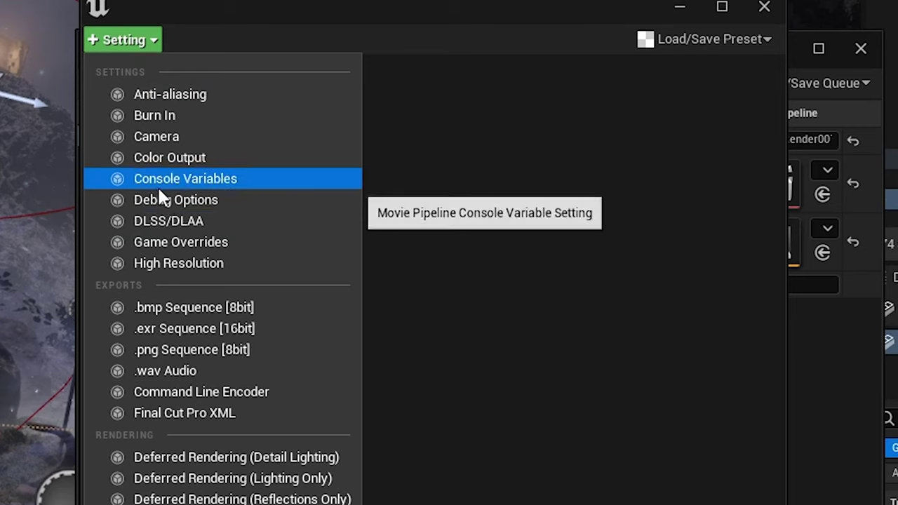
click(166, 221)
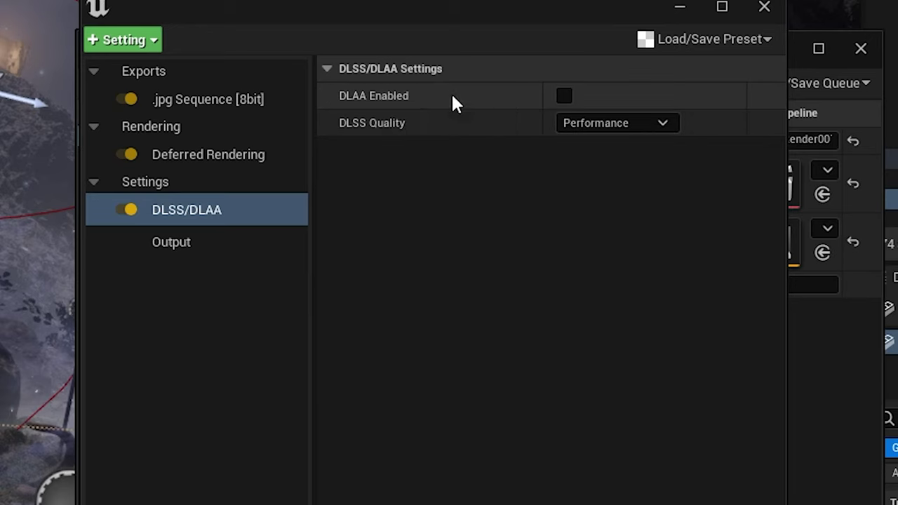
click(563, 95)
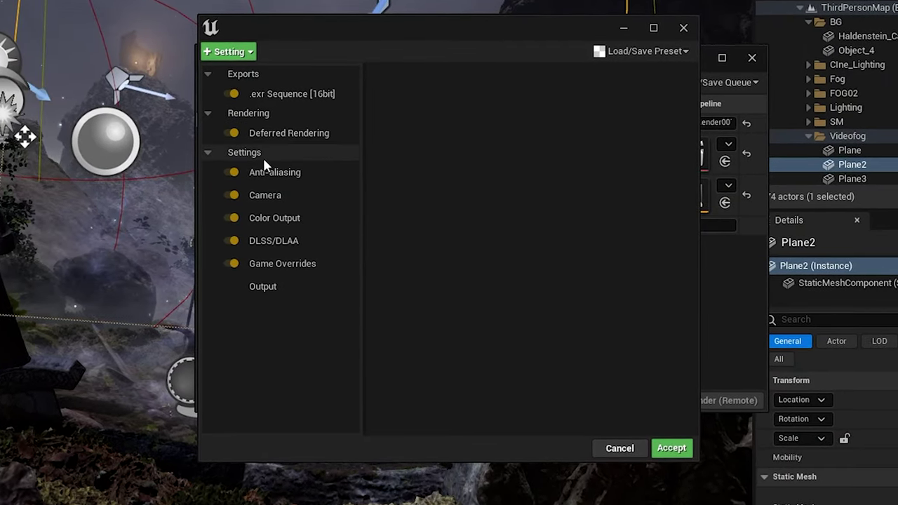
Turn DLAA off so DLSS Quality applies, and untick Override Anti Aliasing.
click(264, 173)
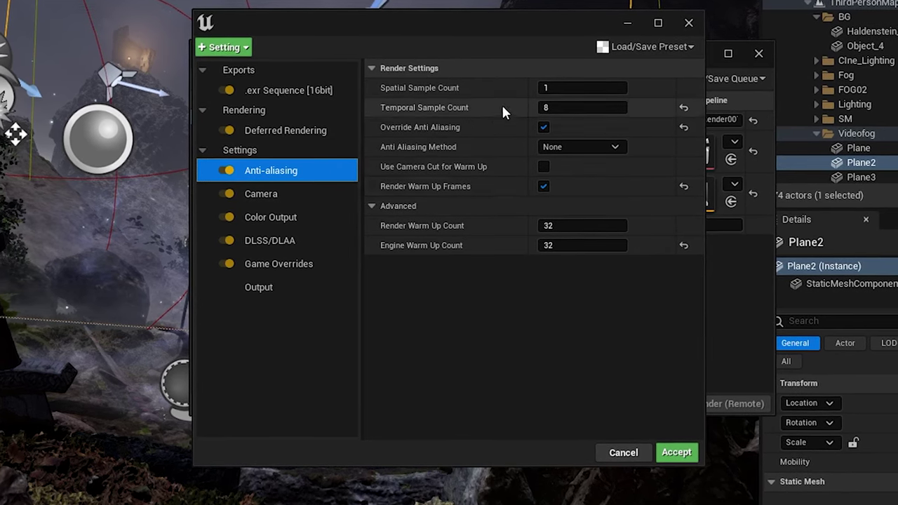
click(271, 238)
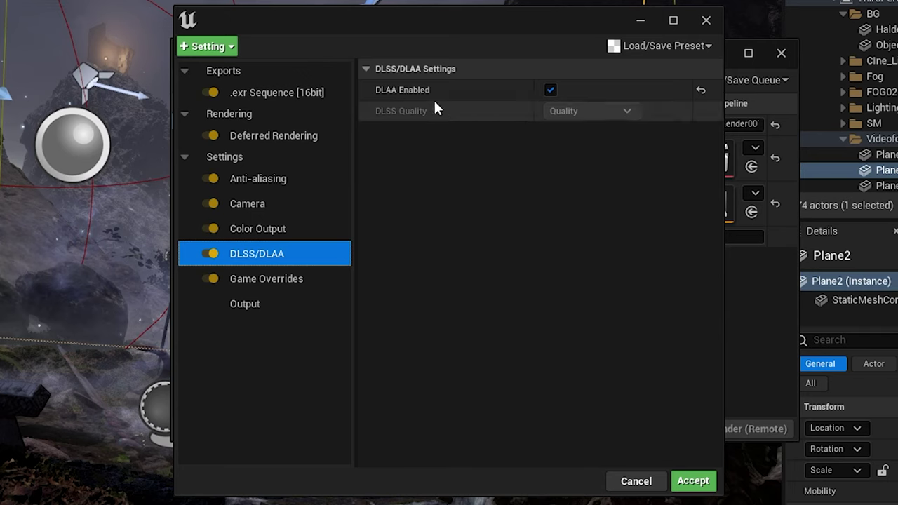
click(550, 91)
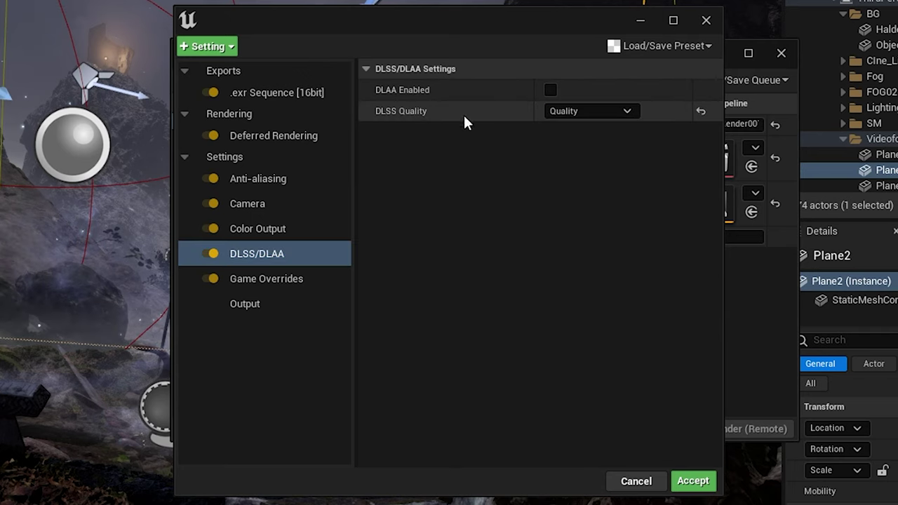
click(246, 177)
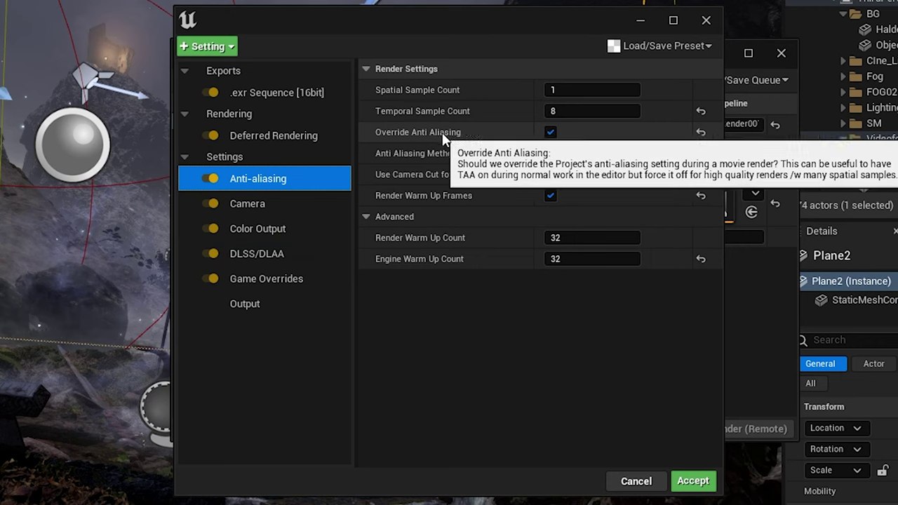
click(551, 135)
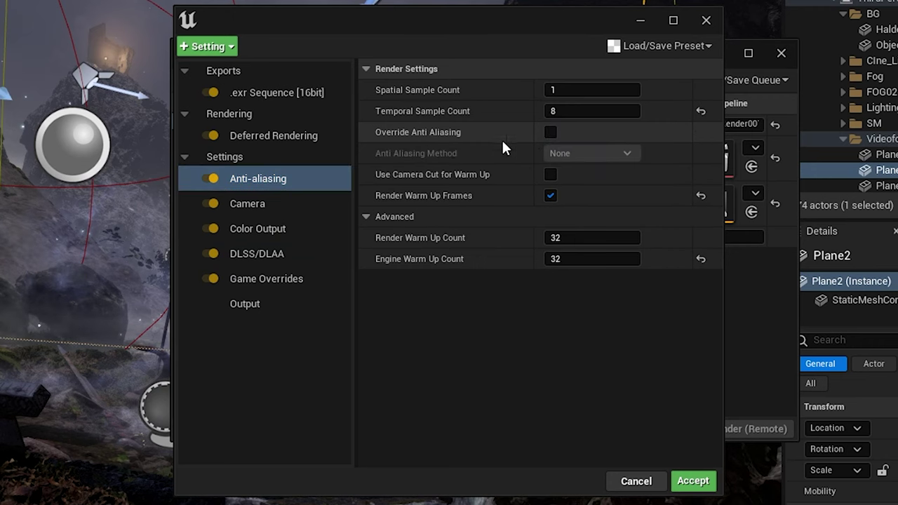
Set the output resolution to 7680 × 4320.
click(245, 304)
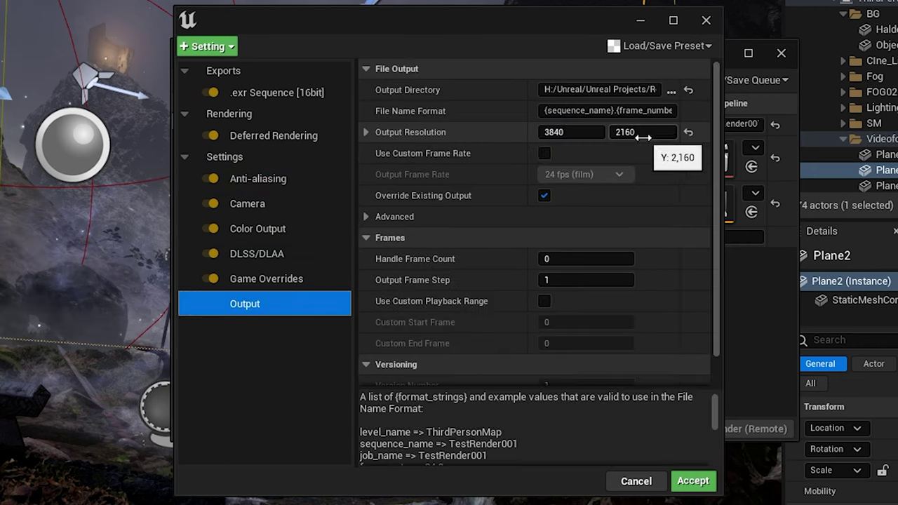
click(569, 132)
text(6144)
click(589, 200)
text(3160)
key(Return)
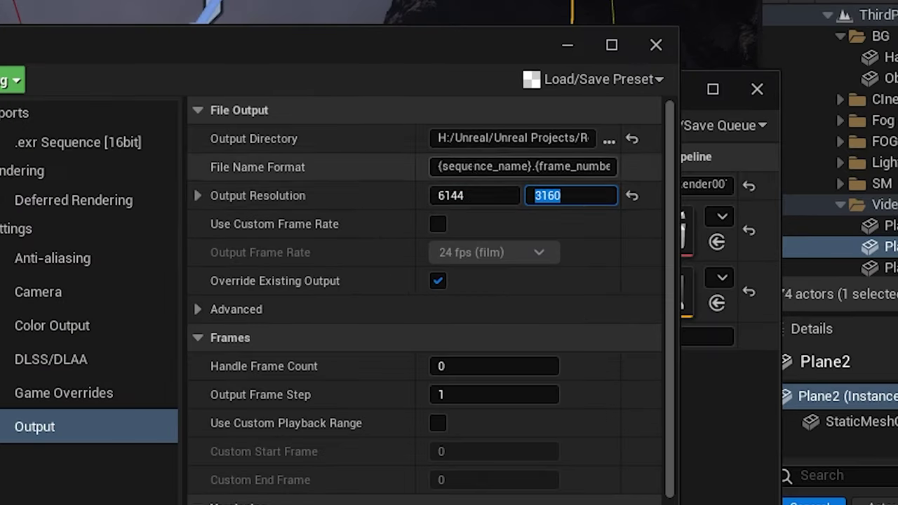
text(680)
key(Tab)
text(4320)
key(Return)
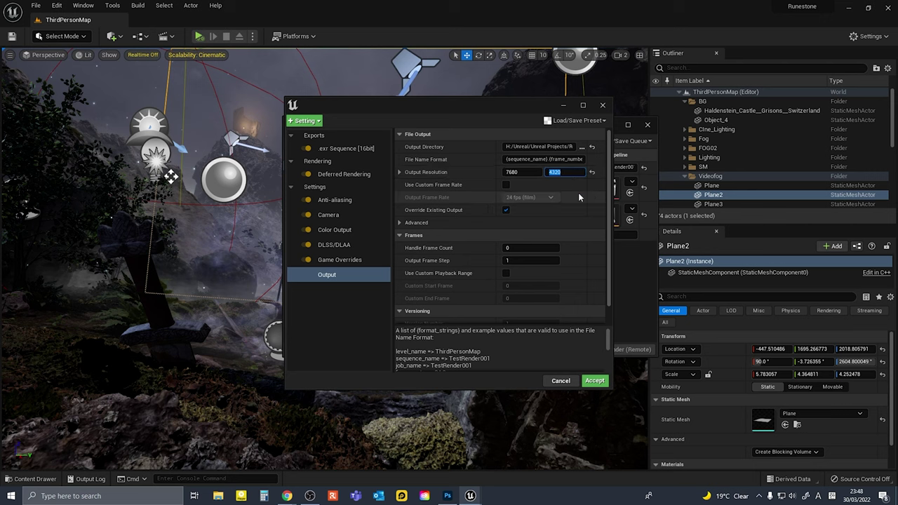
Recheck the DLSS/DLAA settings, leaving DLSS quality on Quality.
click(335, 200)
click(334, 244)
click(335, 200)
click(334, 245)
click(501, 159)
click(521, 182)
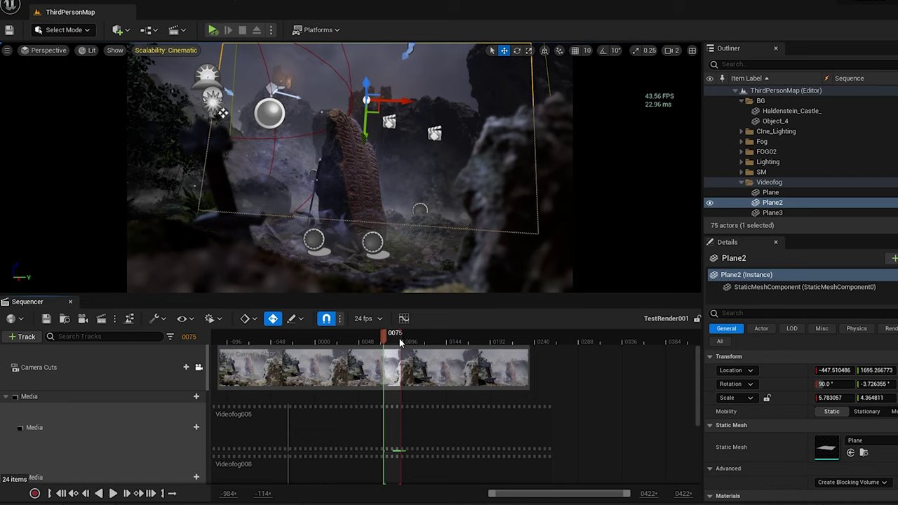
Scrub the Sequencer playhead between frames 0093 and 0089 to preview the shot.
drag(387, 339, 400, 338)
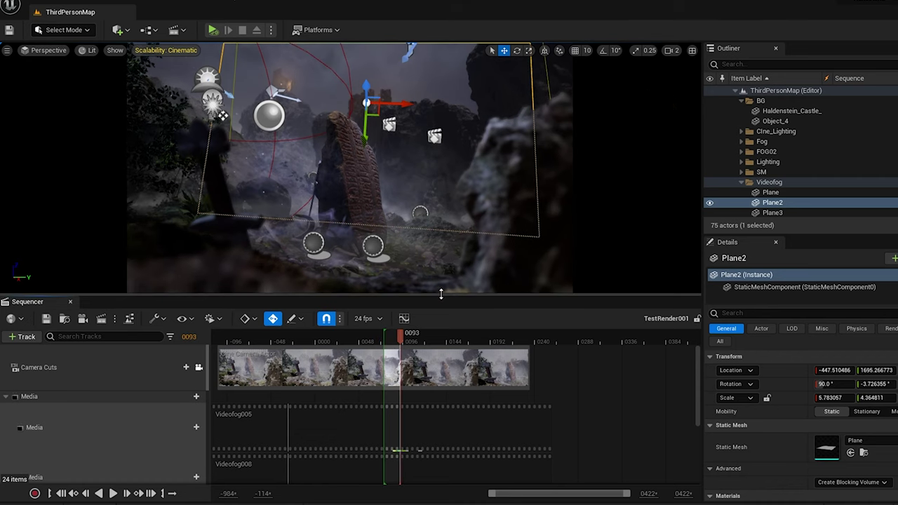
drag(442, 296, 442, 362)
drag(397, 410, 389, 412)
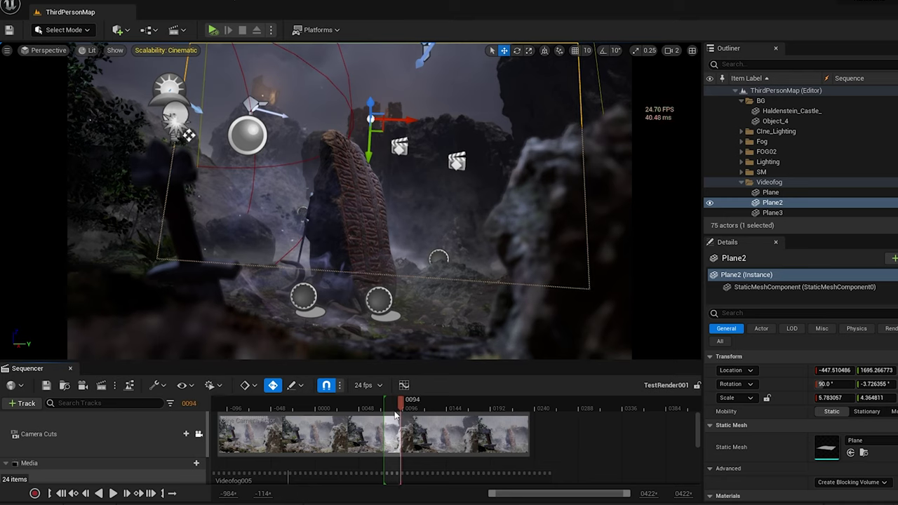
drag(389, 413, 365, 411)
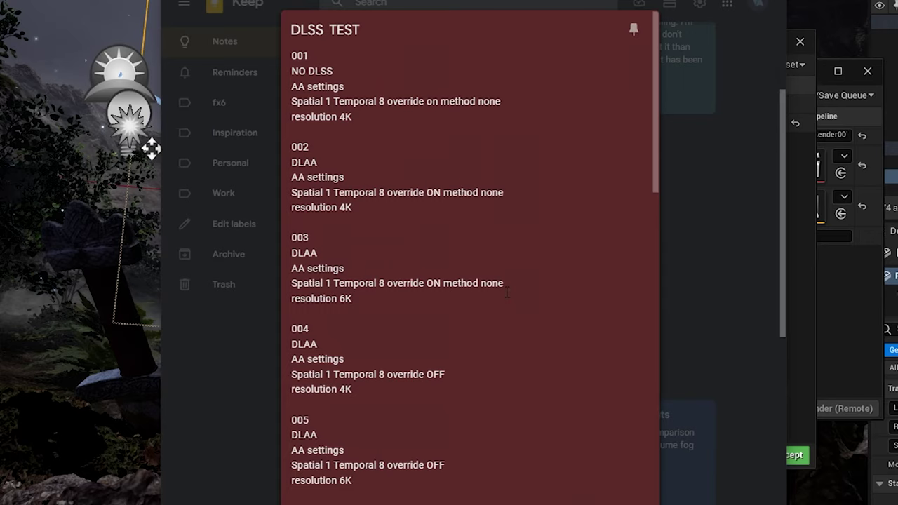
Scroll through the DLSS TEST note's entries for renders 003–013, then back to the top.
scroll(470, 260, down, 5)
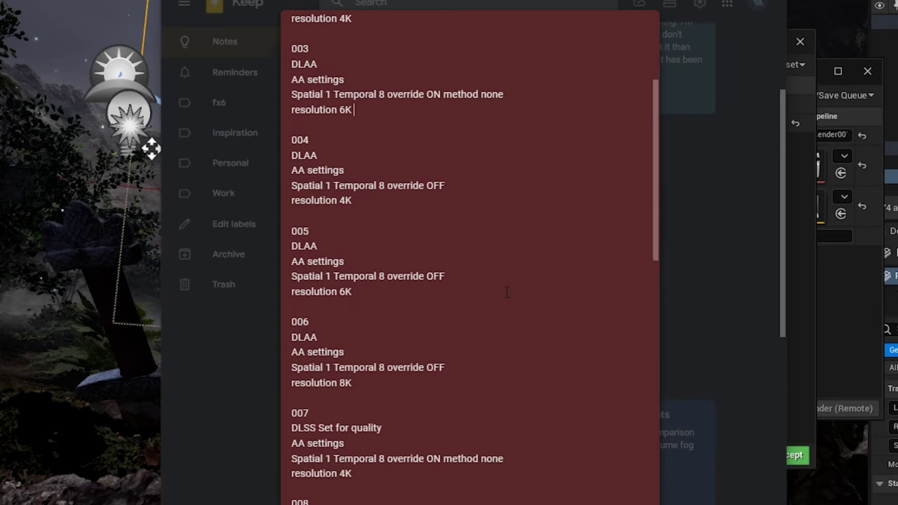
scroll(506, 292, down, 1)
scroll(507, 292, down, 4)
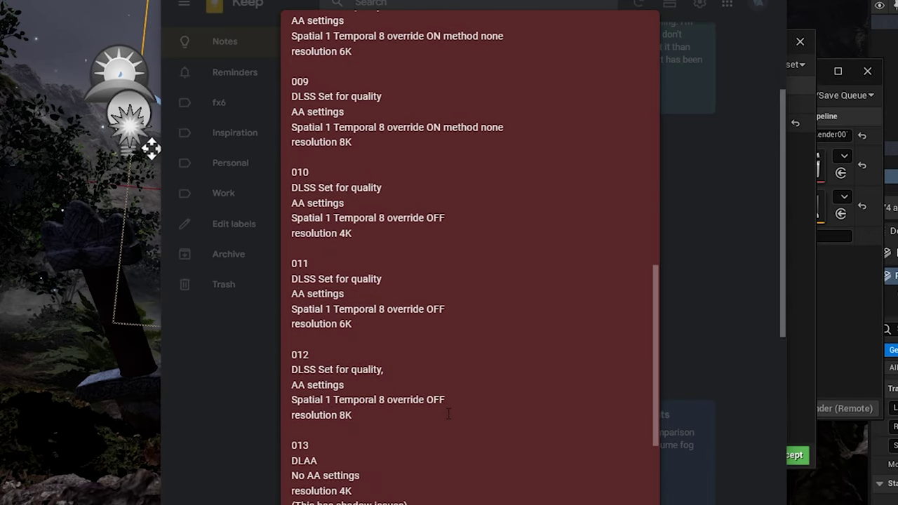
scroll(449, 414, down, 3)
scroll(437, 317, up, 5)
scroll(437, 317, up, 5)
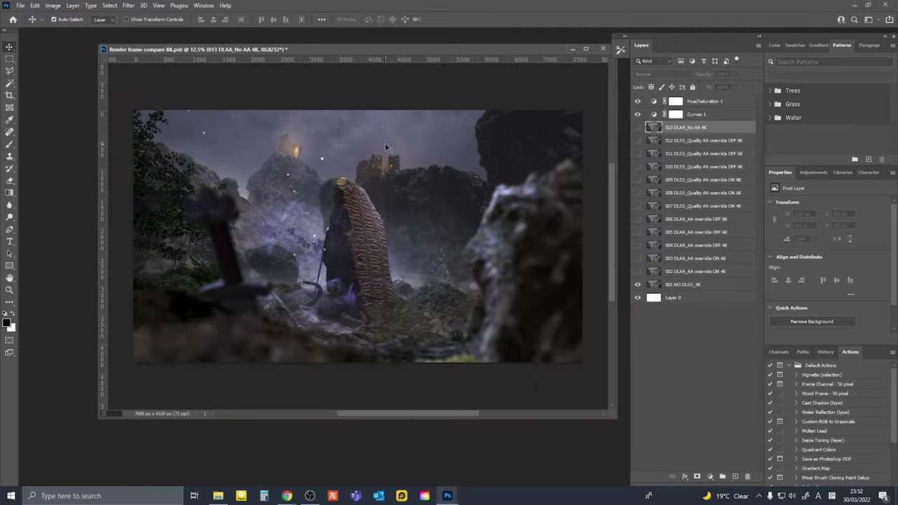
Pan and enlarge the Render frame compare 8K window and select layer 001 NO DLSS_4K.
key(h)
drag(389, 150, 382, 191)
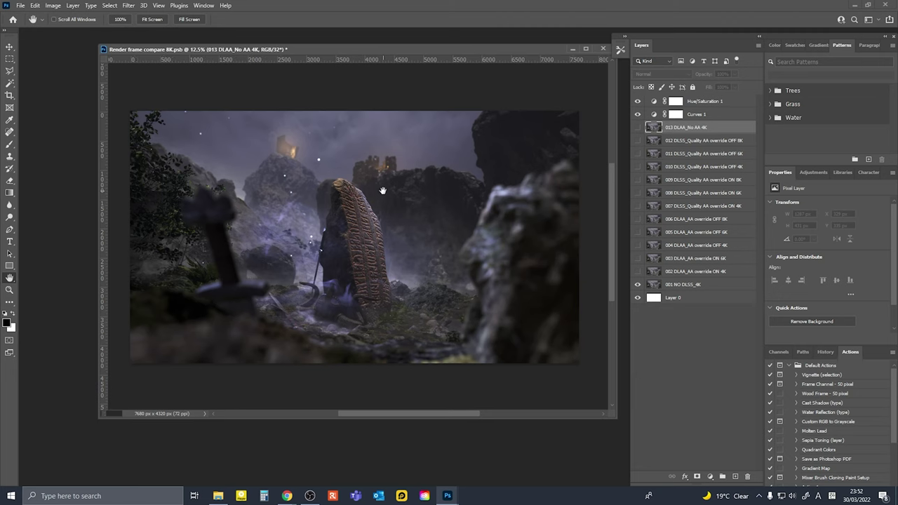
drag(97, 43, 32, 39)
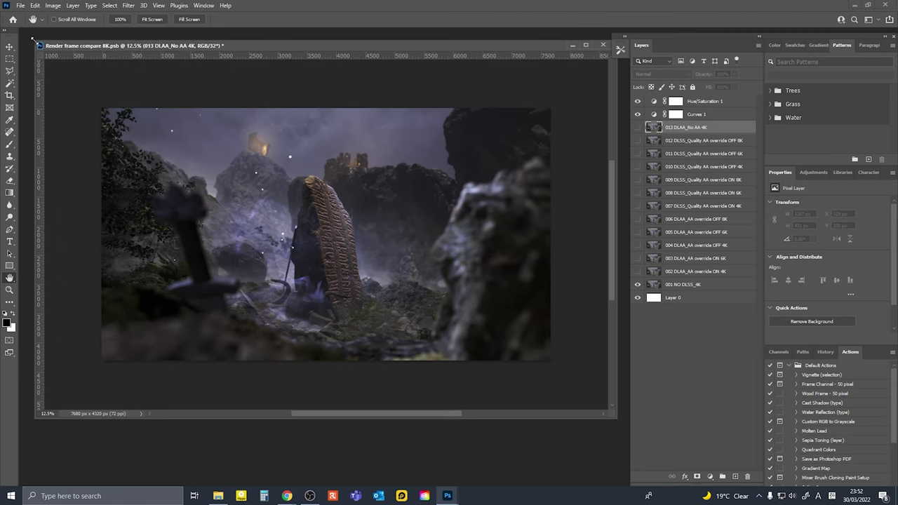
click(684, 284)
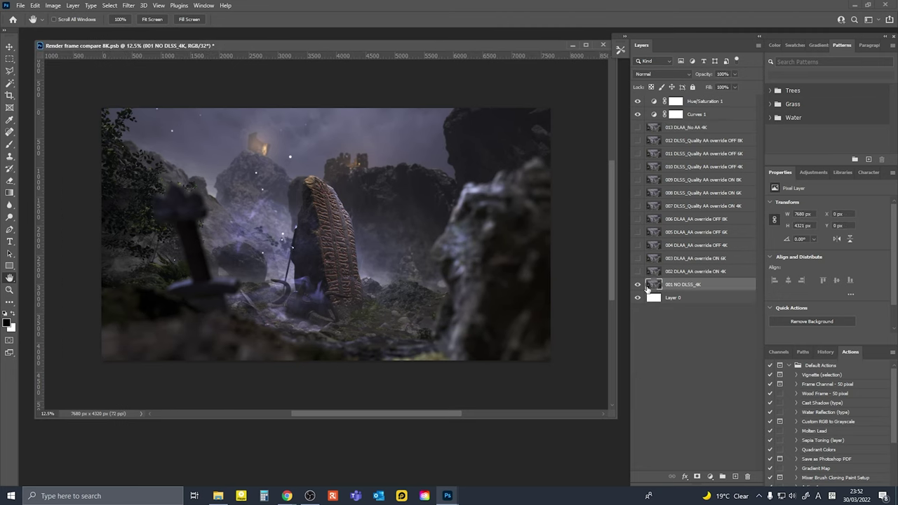
ctrl+click(360, 280)
Make the document window taller and toggle visibility of render layers 002 through 005 and above.
drag(341, 287, 344, 298)
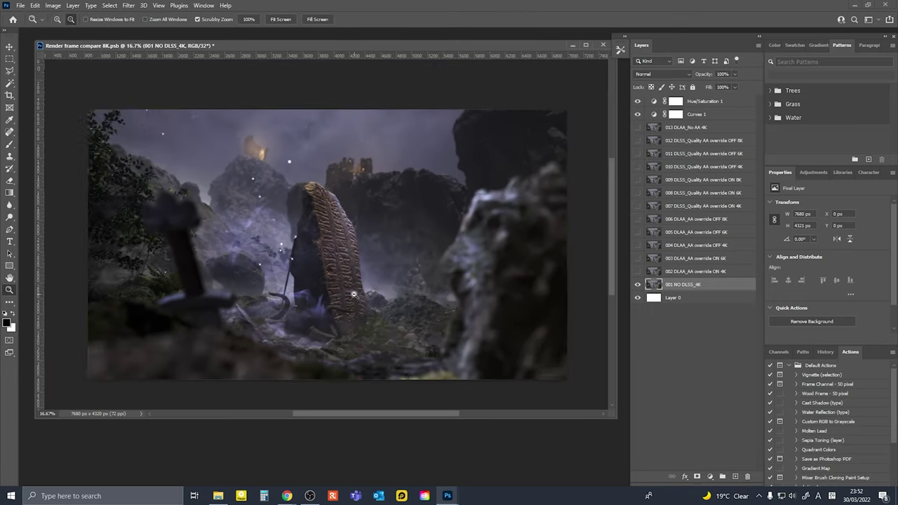
alt+click(353, 295)
ctrl+click(341, 287)
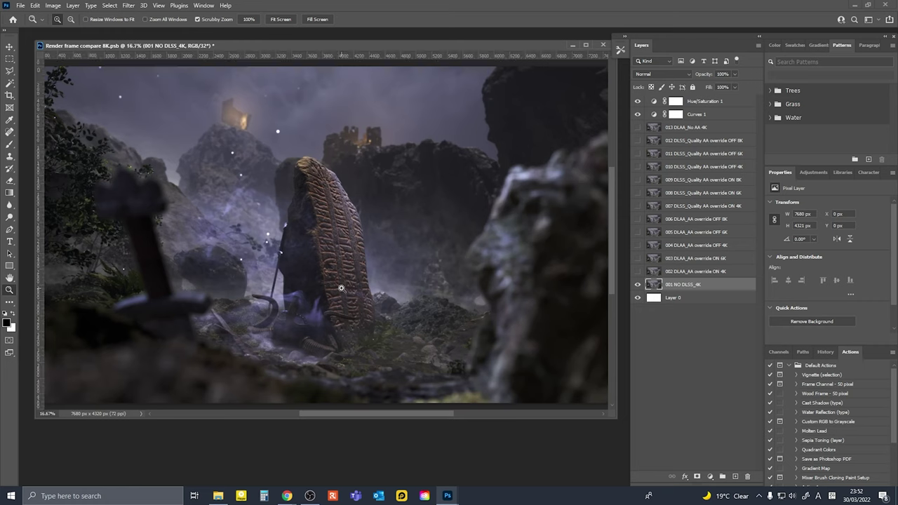
drag(342, 288, 348, 287)
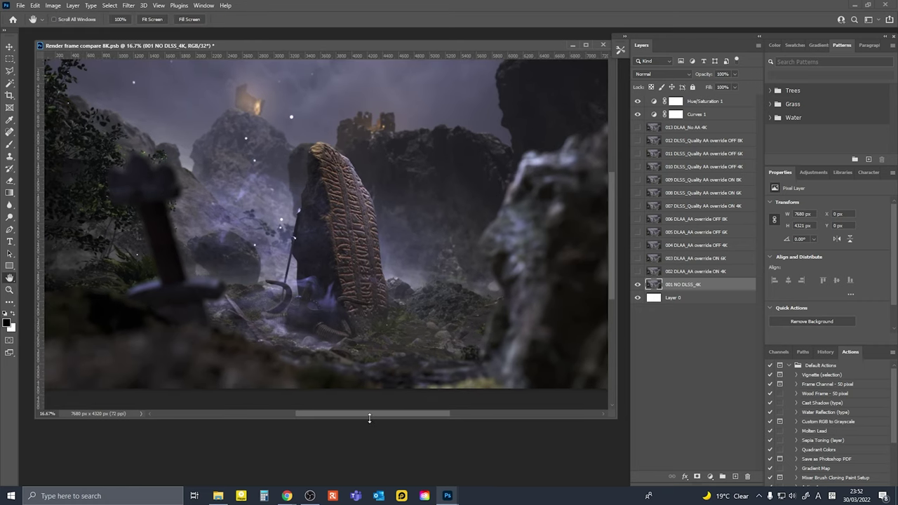
drag(369, 417, 372, 469)
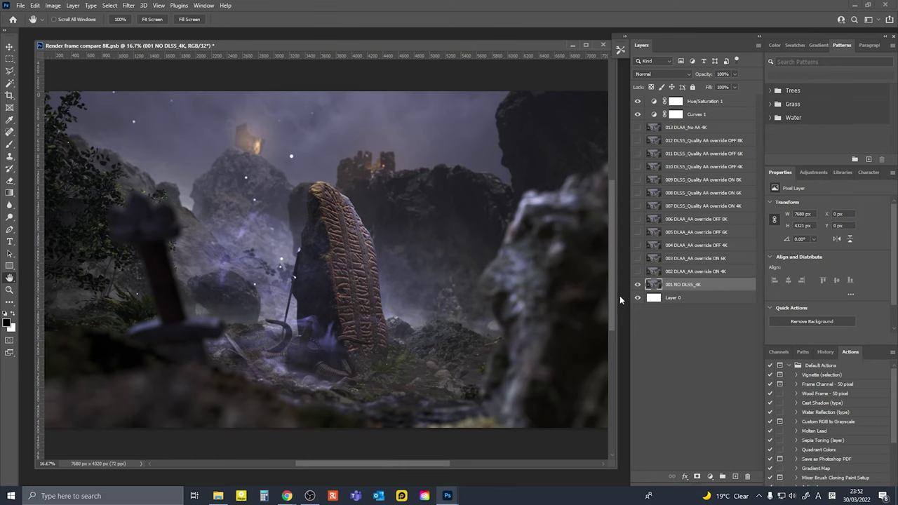
click(637, 270)
click(637, 258)
click(637, 245)
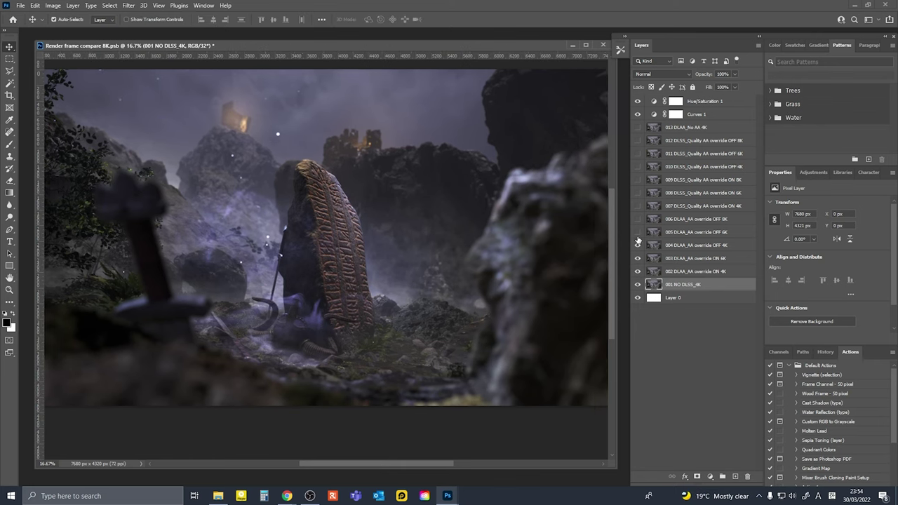
click(637, 231)
mouse_move(637, 221)
mouse_down()
mouse_move(637, 127)
mouse_move(637, 260)
mouse_up()
Zoom into the rune stone's base, then show and select layer 002 DLAA_AA override ON 4K.
key(z)
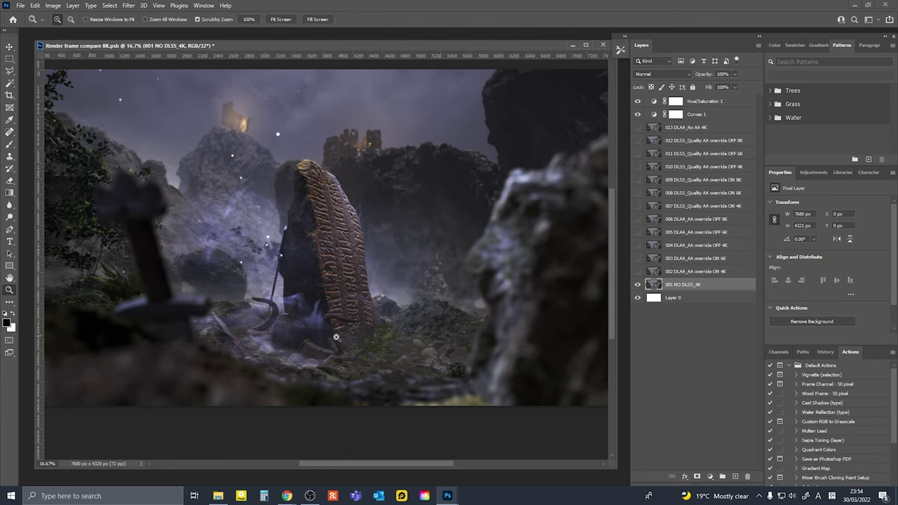
mouse_move(334, 334)
mouse_down()
mouse_move(379, 337)
mouse_move(384, 293)
mouse_move(395, 291)
mouse_up()
key(h)
key(v)
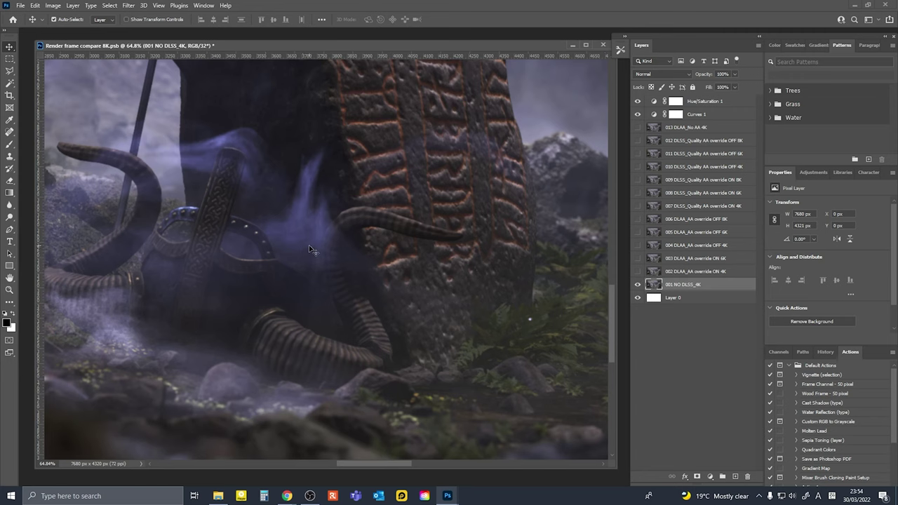
drag(309, 244, 321, 257)
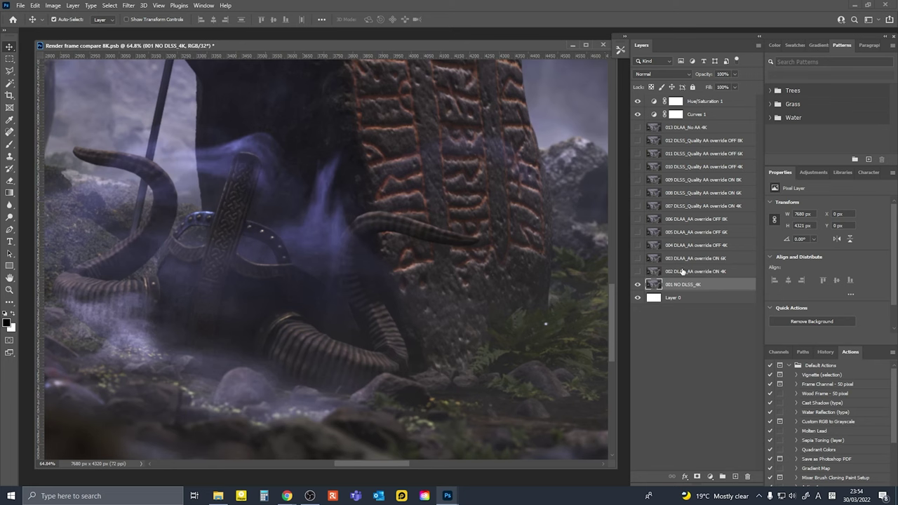
click(637, 272)
click(702, 274)
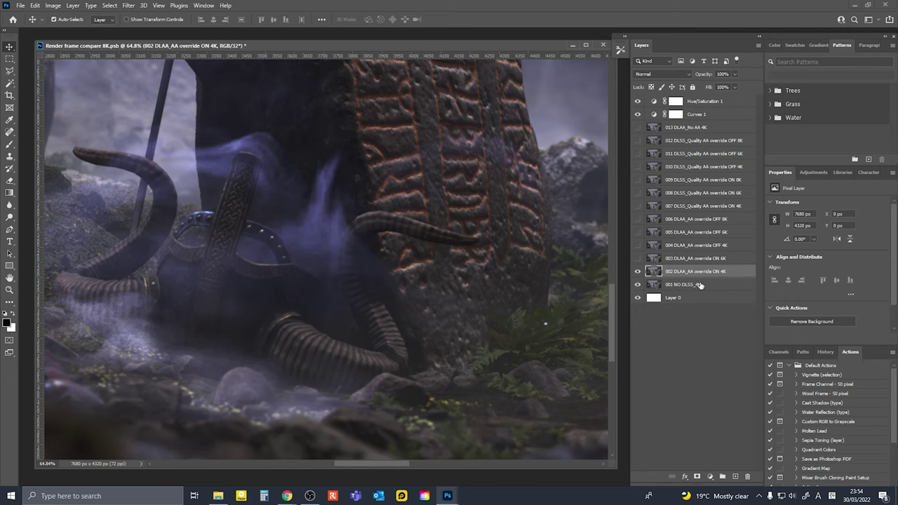
Set layer 002 DLAA_AA override ON 4K to Difference blending.
click(673, 72)
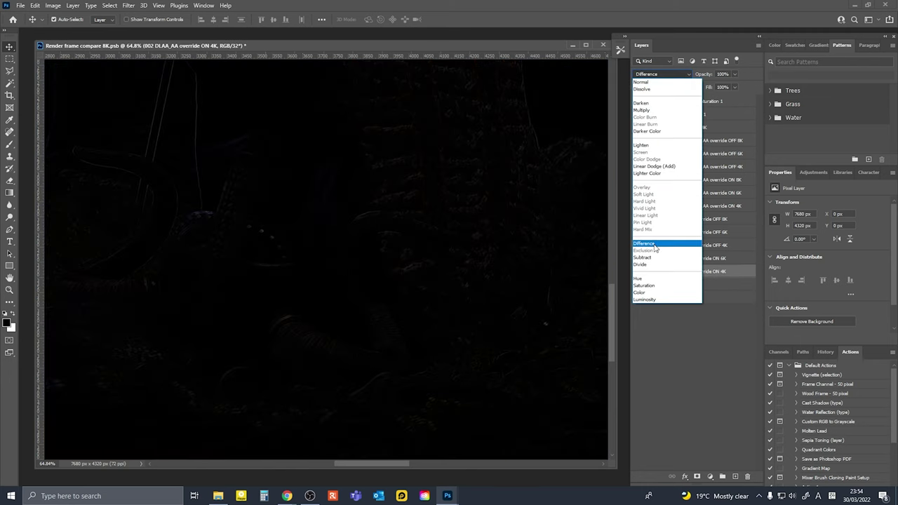
click(656, 246)
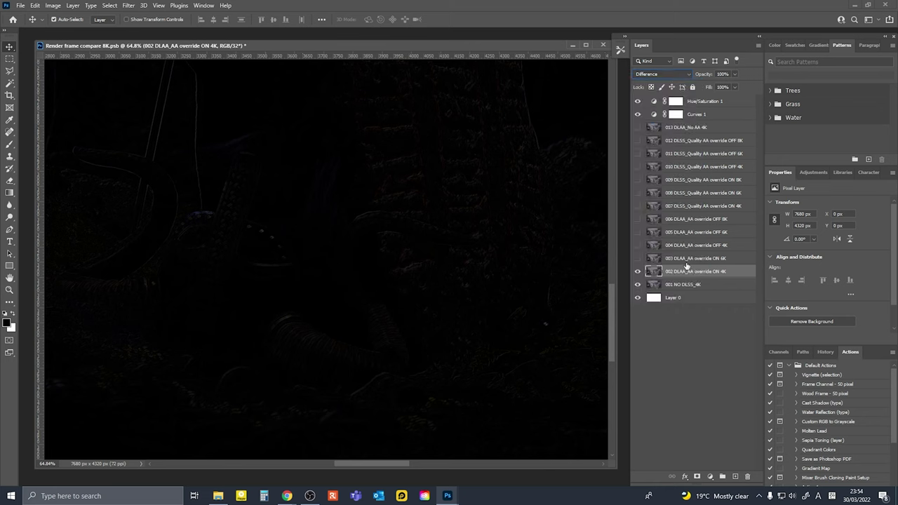
key(alt+period)
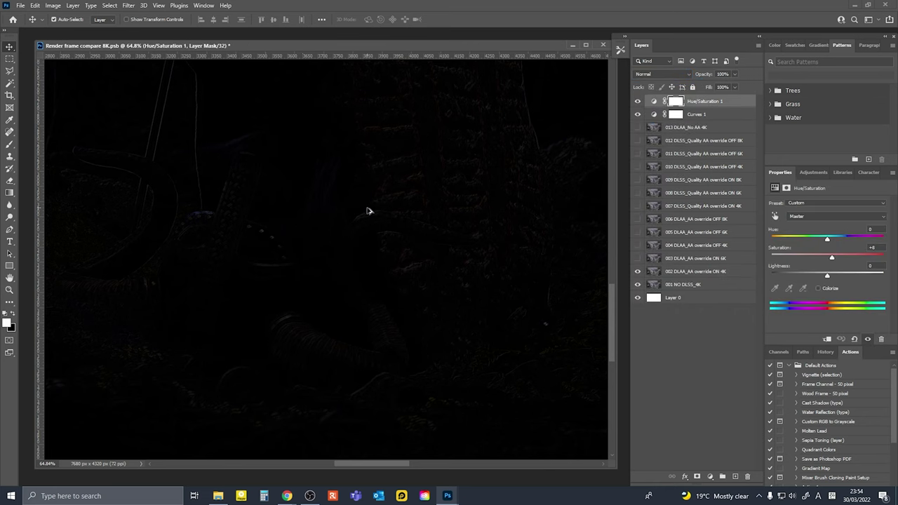
Zoom and pan into the rune stone to inspect the Difference result against 001 NO DLSS_4K.
key(z)
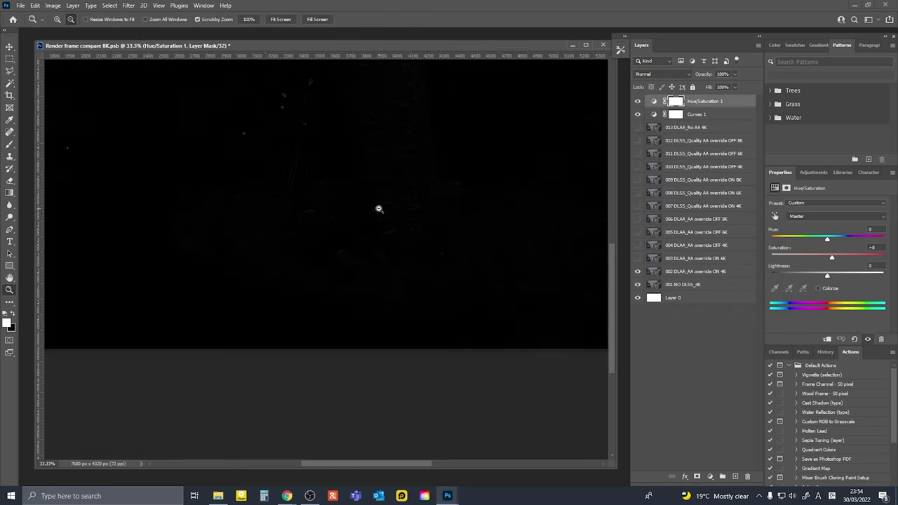
alt+scroll(367, 211, down, 4)
key(h)
drag(388, 275, 369, 297)
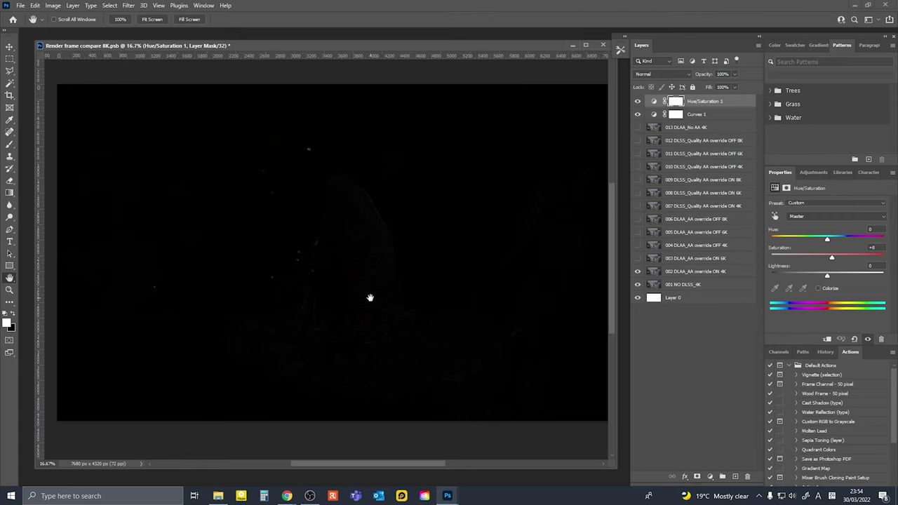
key(alt+bracketleft)
key(alt+bracketleft)
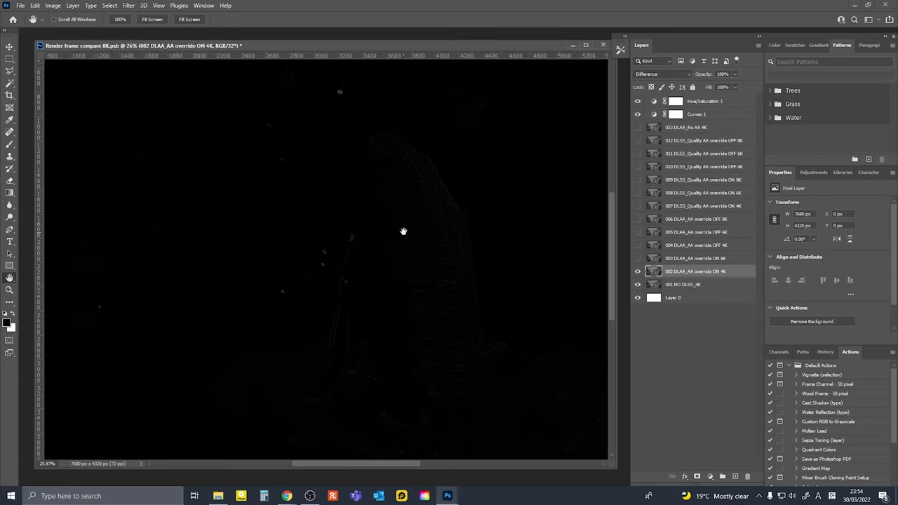
key(z)
drag(333, 260, 373, 261)
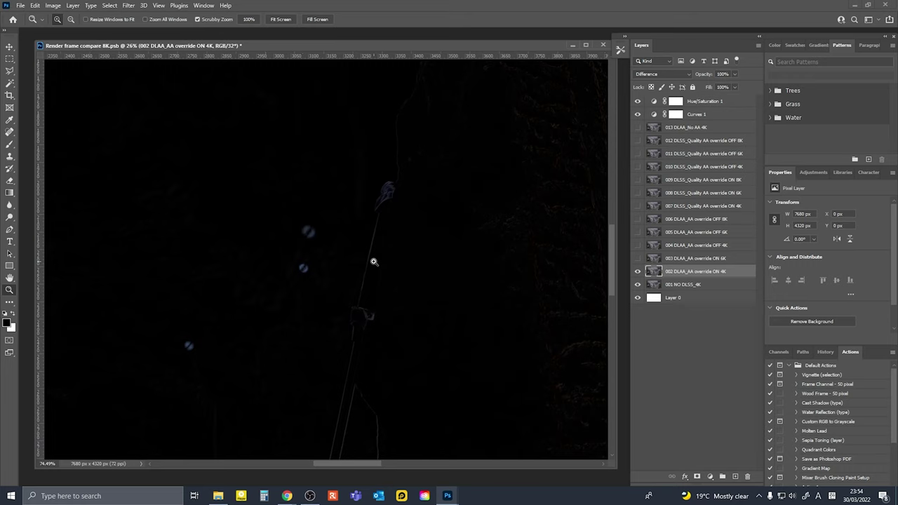
alt+scroll(373, 261, up, 2)
key(h)
drag(449, 355, 400, 312)
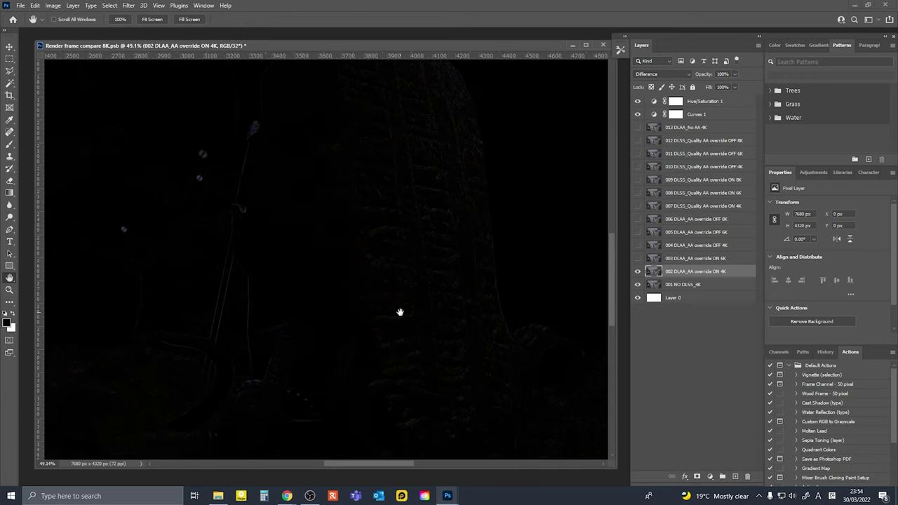
alt+scroll(375, 321, down, 1)
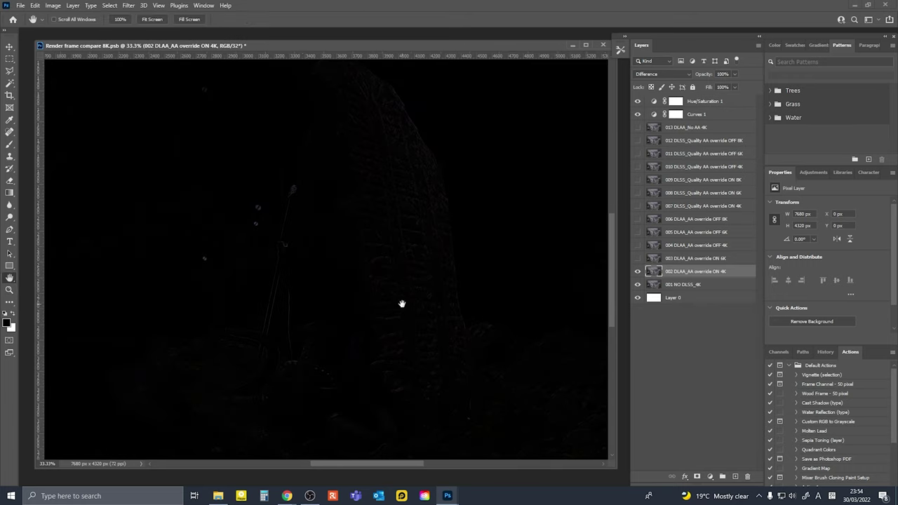
alt+scroll(404, 297, up, 1)
alt+scroll(407, 297, up, 1)
key(ctrl+comma)
key(v)
Make layer 002 visible and switch its blending back to Normal.
click(637, 272)
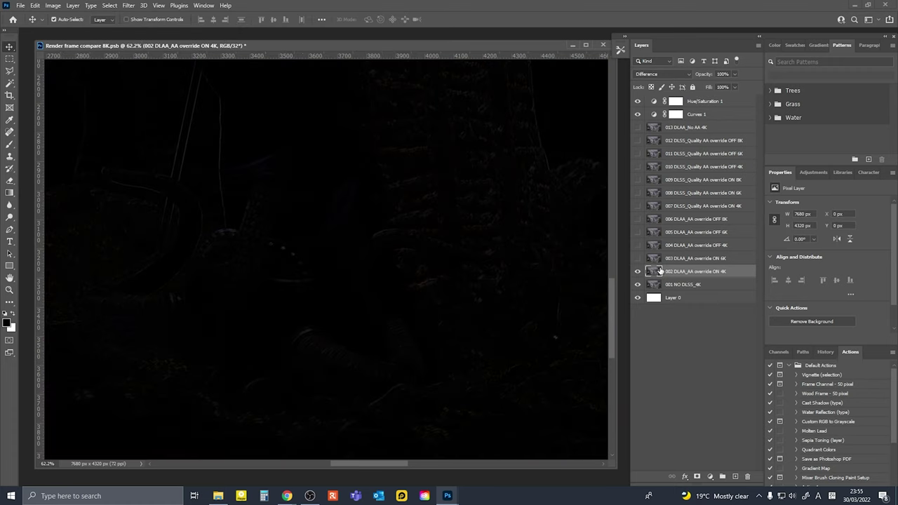
click(663, 74)
click(659, 80)
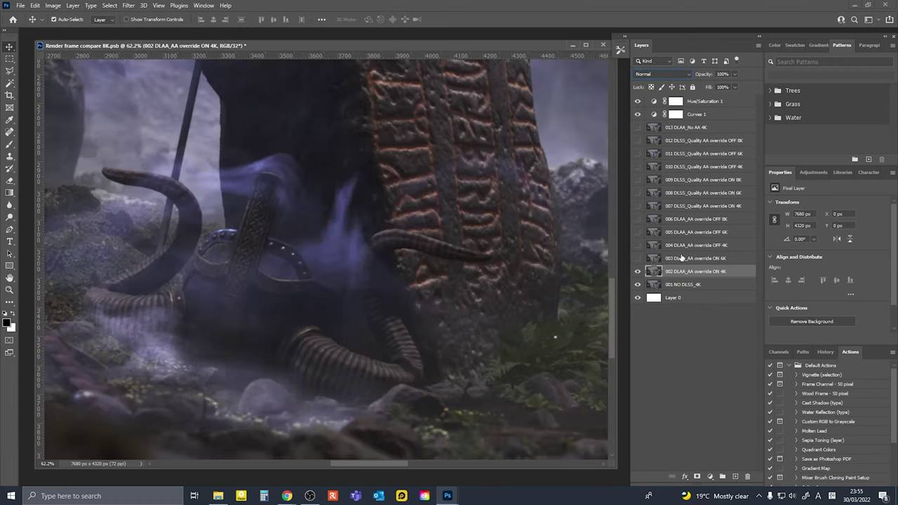
Compare the 003 DLAA_AA override ON 6K render against the base by toggling its visibility.
drag(453, 295, 425, 266)
key(alt+period)
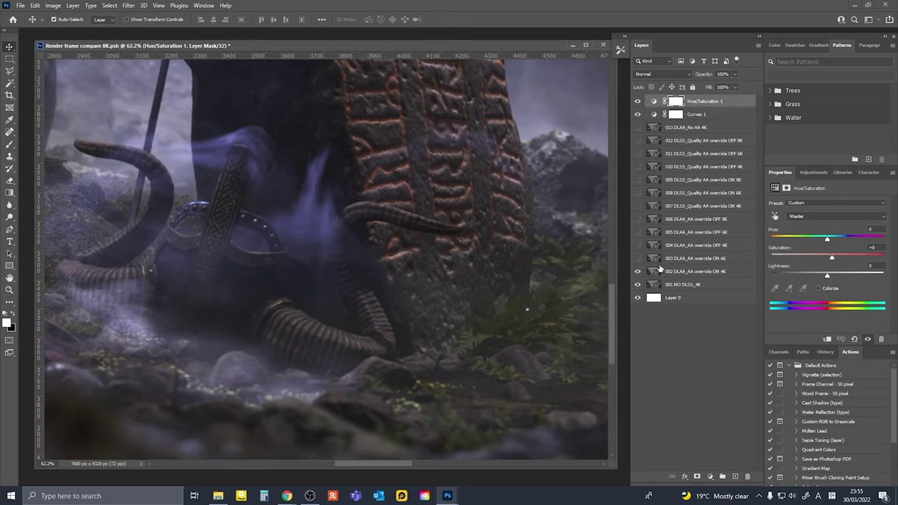
click(637, 259)
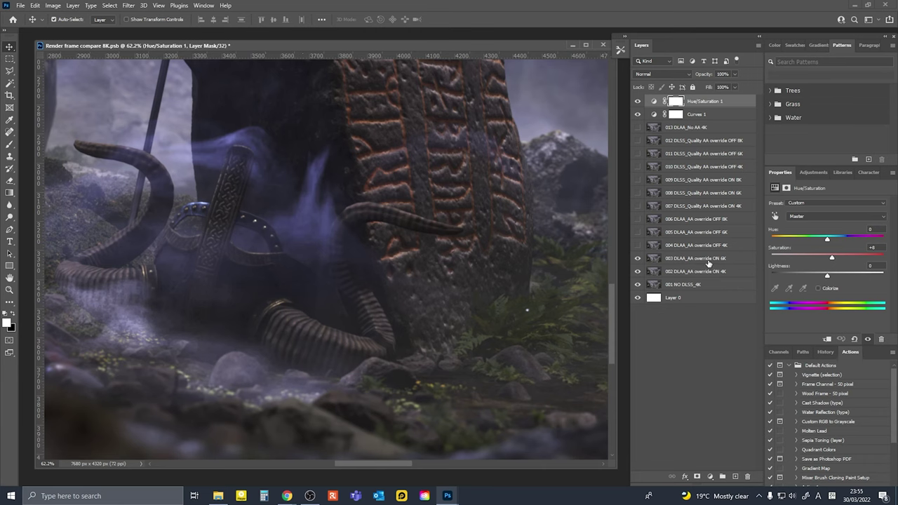
click(638, 260)
Show the 004 DLAA_AA override OFF 4K layer, hide 002 and 003, and flick 004 on and off.
click(637, 246)
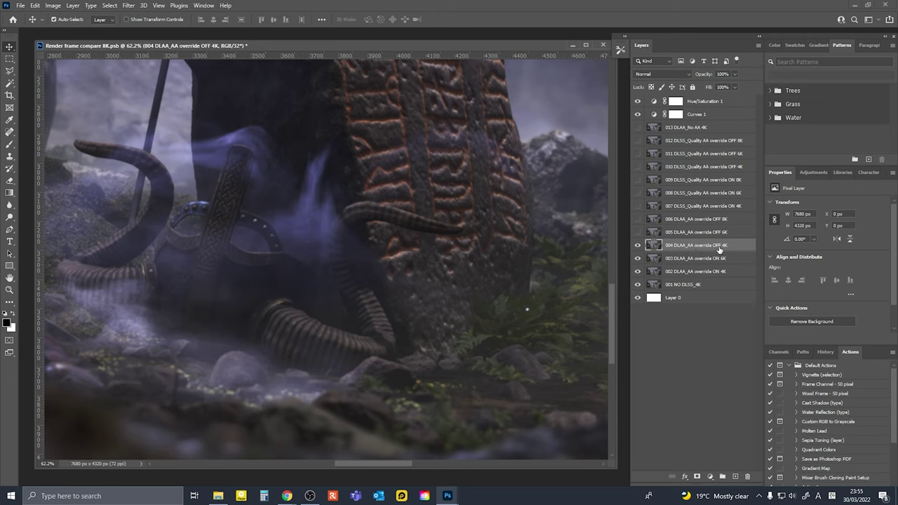
drag(637, 258, 637, 273)
click(638, 245)
click(638, 244)
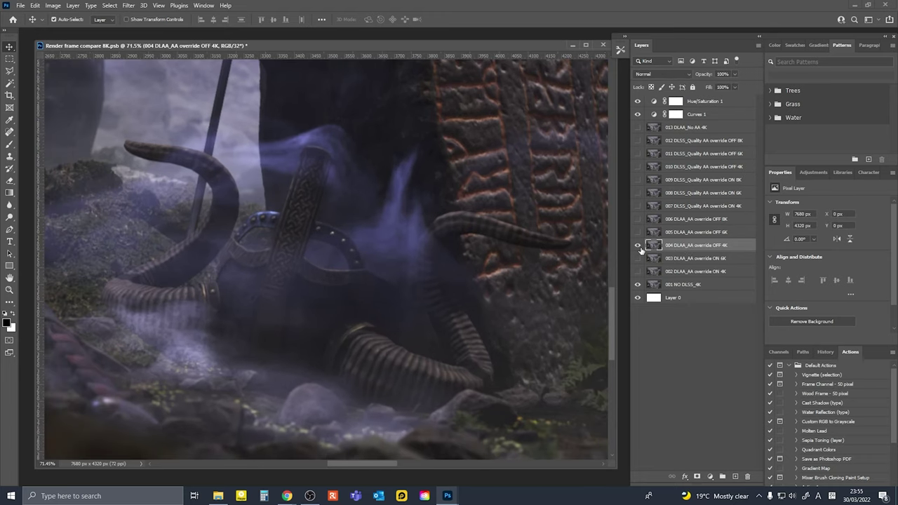
click(638, 246)
click(638, 245)
click(638, 246)
click(638, 246)
Pan across the stone and helmet while flicking the 004 render, leaving it shown.
key(h)
mouse_move(437, 270)
mouse_down()
mouse_move(426, 234)
mouse_move(432, 240)
mouse_up()
click(637, 245)
click(637, 246)
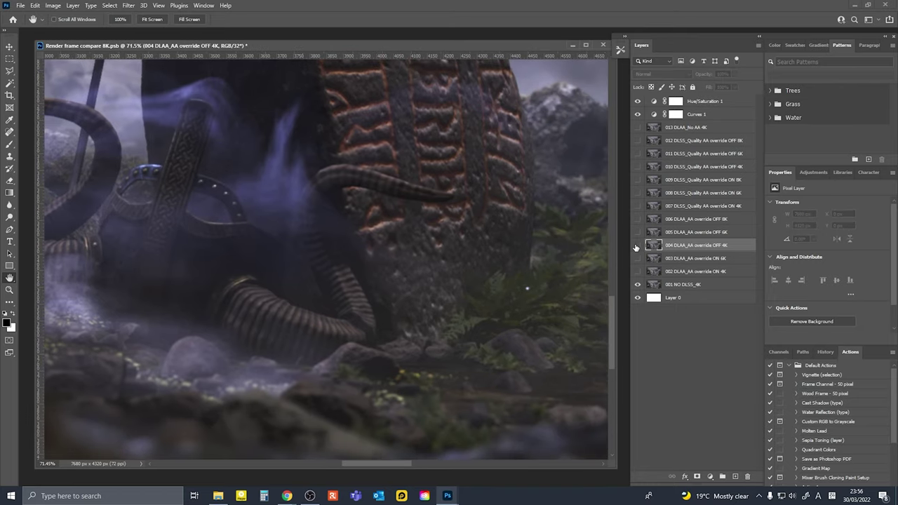
click(636, 247)
right_click(524, 355)
key(v)
click(637, 245)
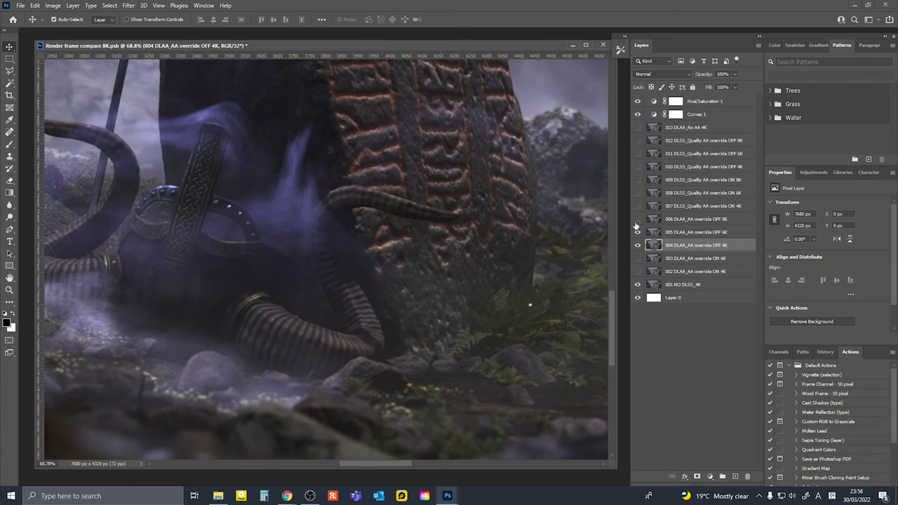
Zoom in on the helmet area and hide the 004, 005 and 006 renders together.
key(z)
drag(286, 250, 341, 257)
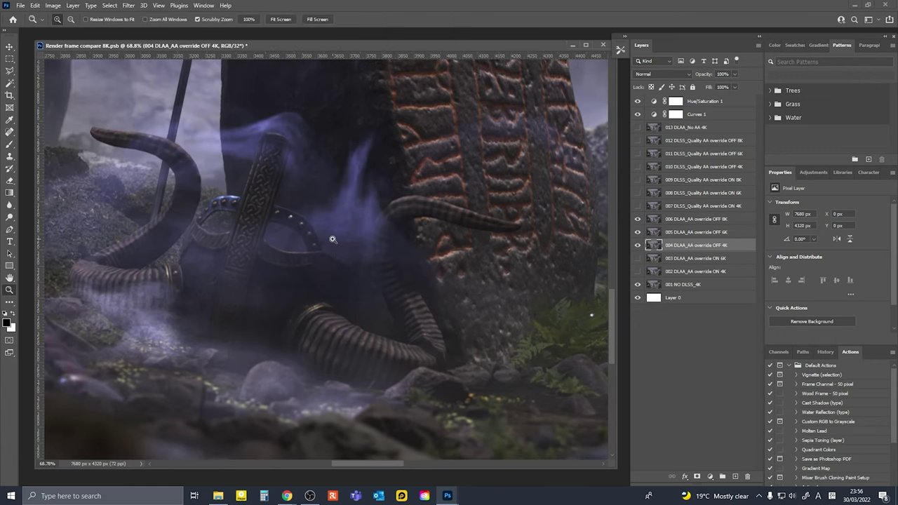
key(v)
drag(634, 247, 640, 221)
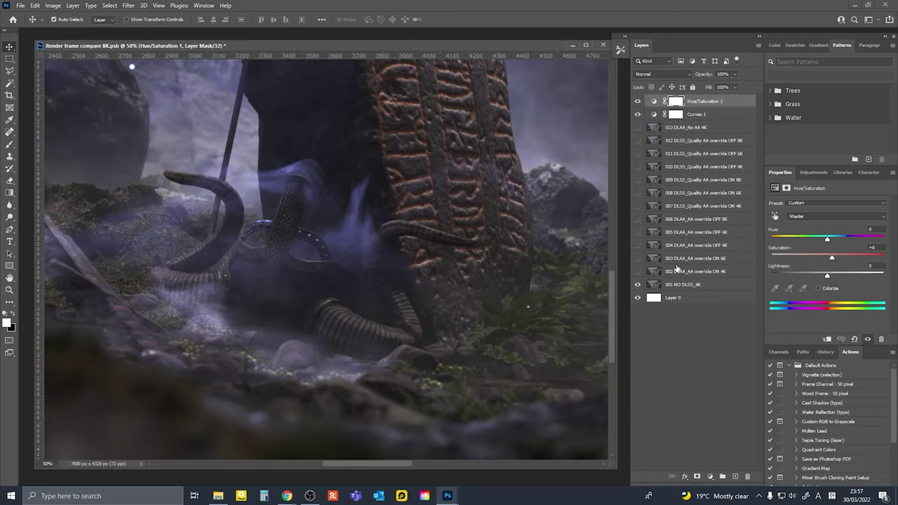
Show the 007 DLSS_Quality AA override ON 4K render, zoom on the helmet, and flick it against the base.
click(638, 206)
key(z)
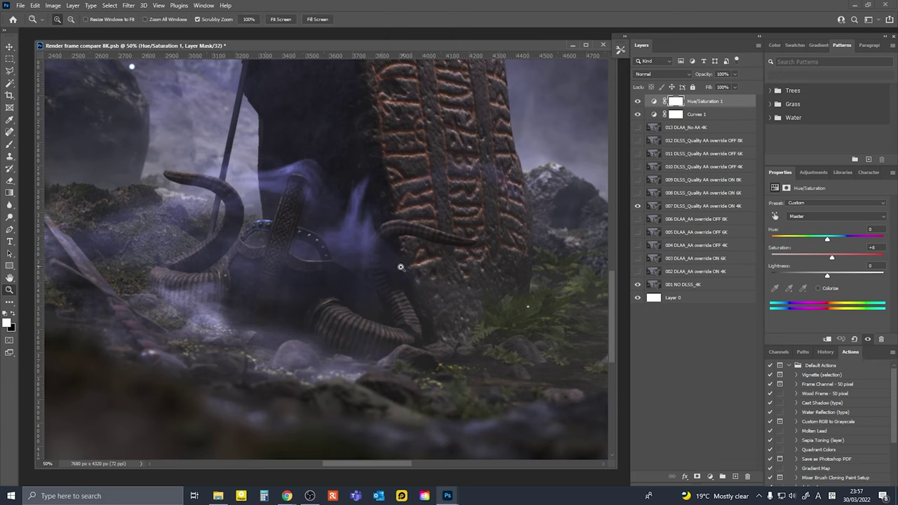
drag(400, 255, 416, 268)
key(h)
drag(471, 259, 487, 261)
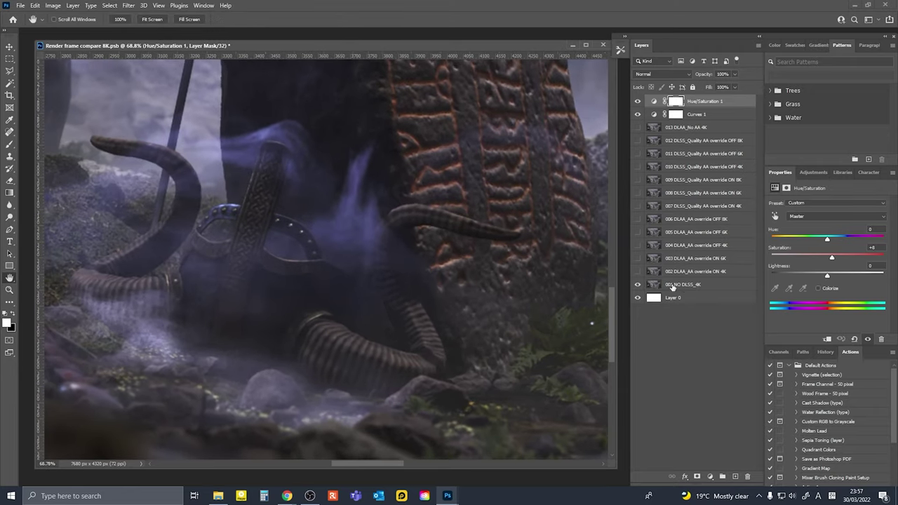
click(637, 206)
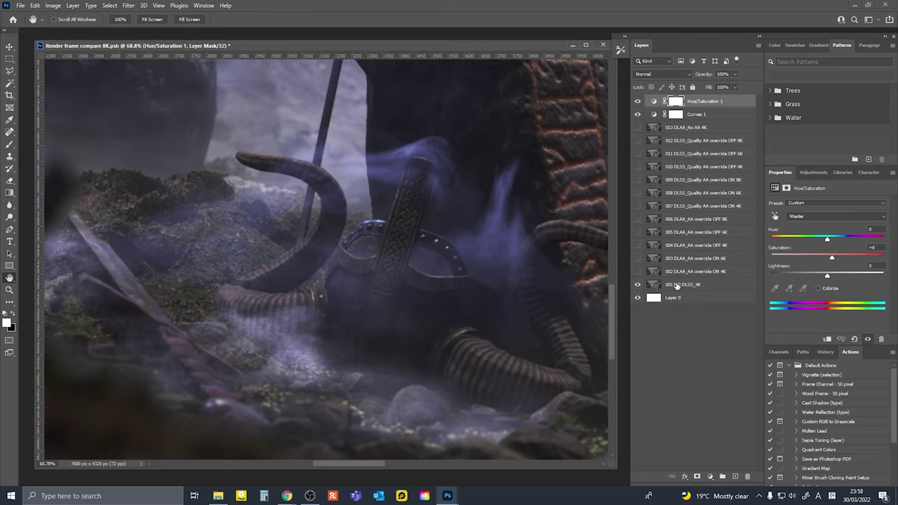
click(637, 207)
click(637, 207)
Show the 007, 008 and 009 DLSS Quality ON renders, view the helmet at 100%, then hide all three.
click(677, 208)
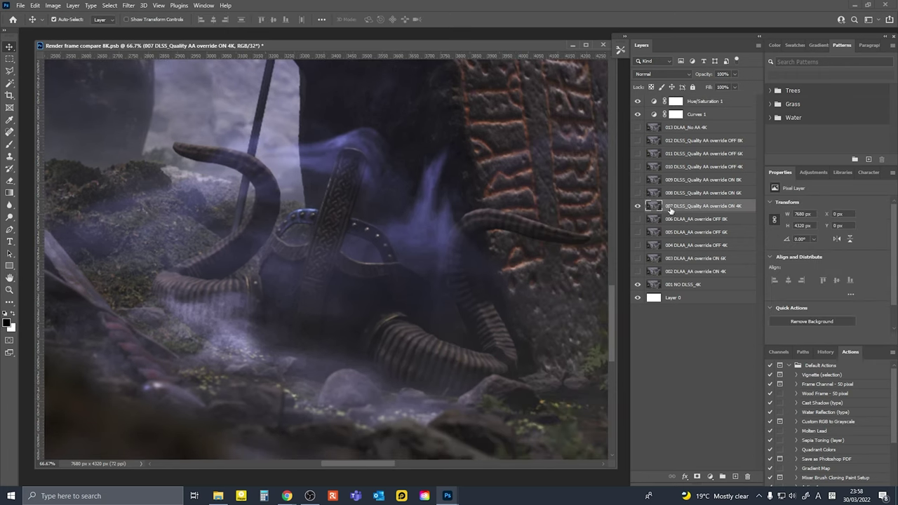
click(637, 193)
click(637, 205)
click(637, 179)
alt+scroll(361, 226, up, 2)
key(space)
key(v)
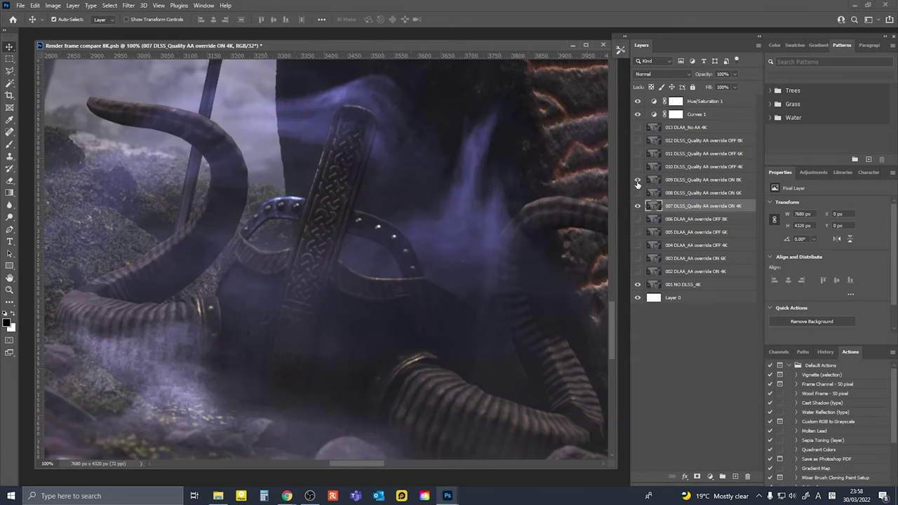
drag(637, 180, 637, 205)
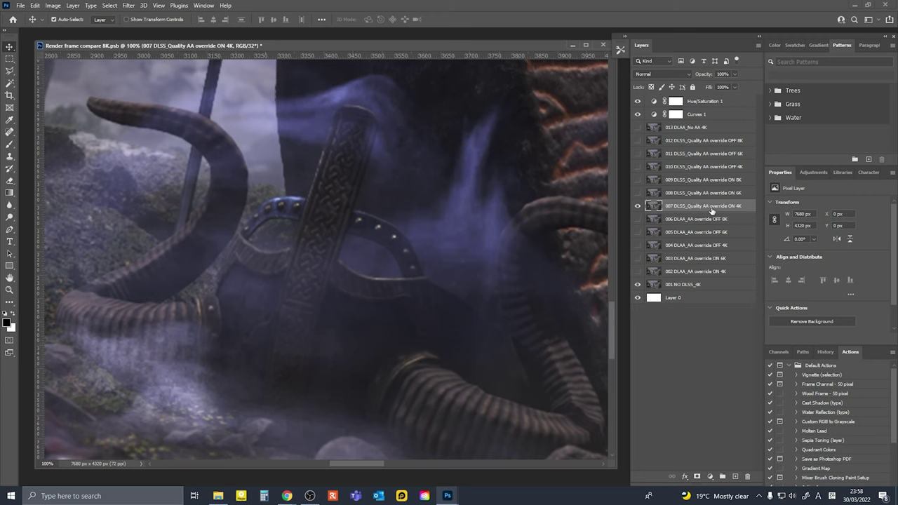
Recheck the 009 8K render at 100% zoom, then hide 007–009 again.
click(637, 180)
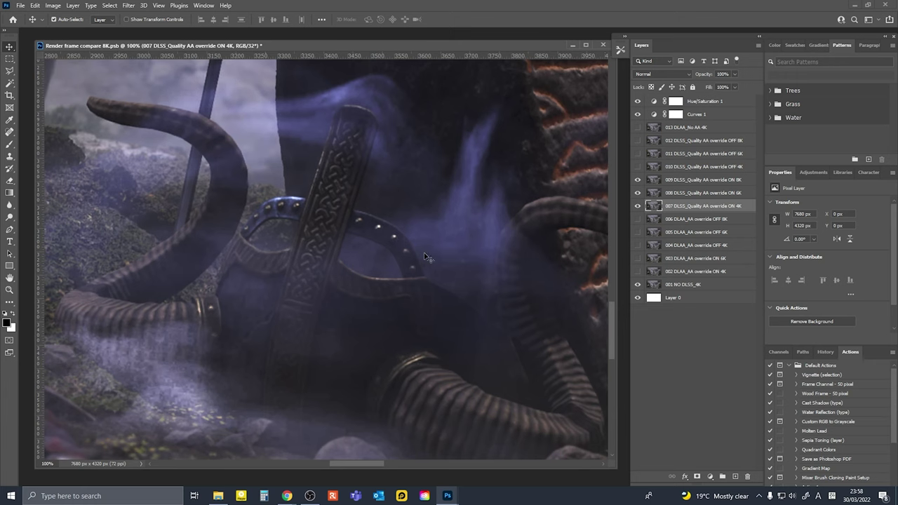
key(z)
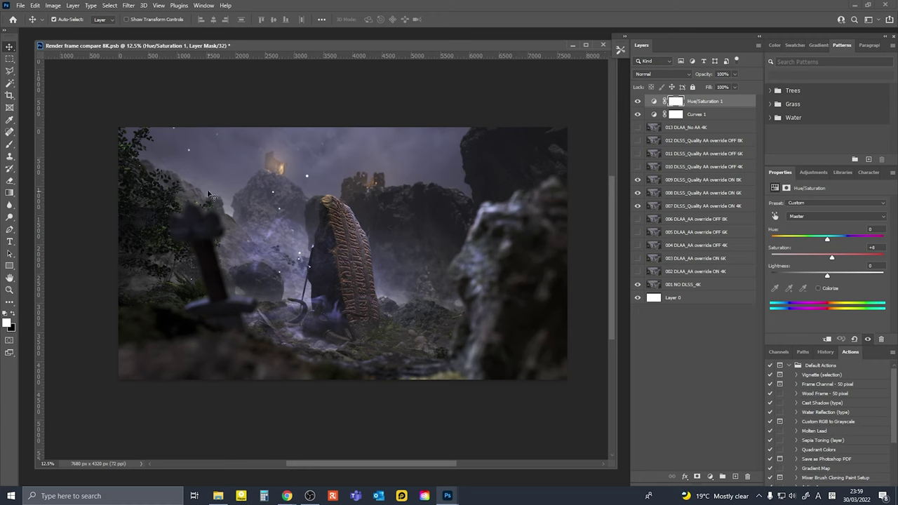
click(637, 180)
key(ctrl+1)
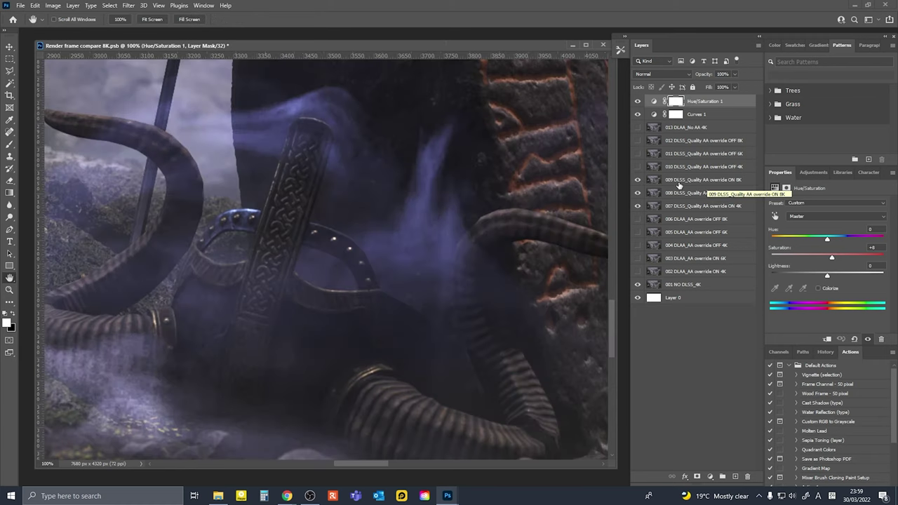
drag(638, 180, 638, 205)
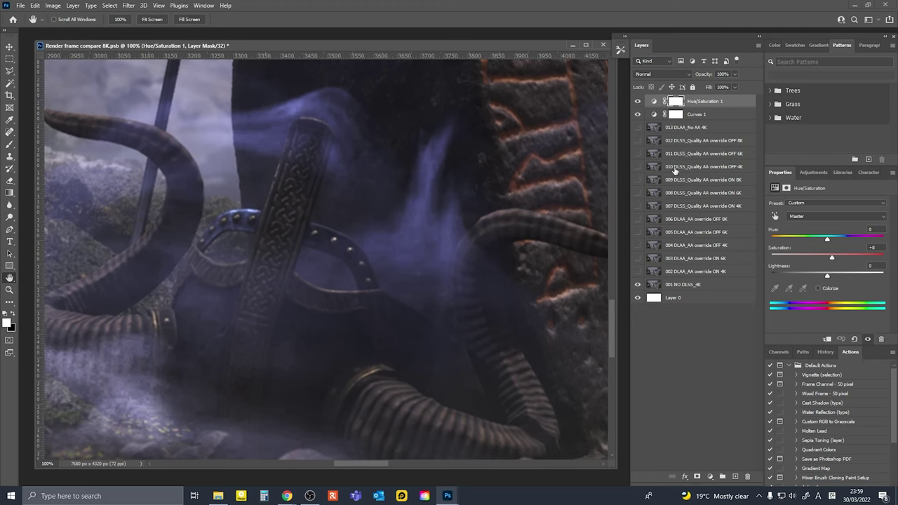
Flick the 010 DLSS_Quality AA override OFF 4K render on and off against the base.
click(637, 168)
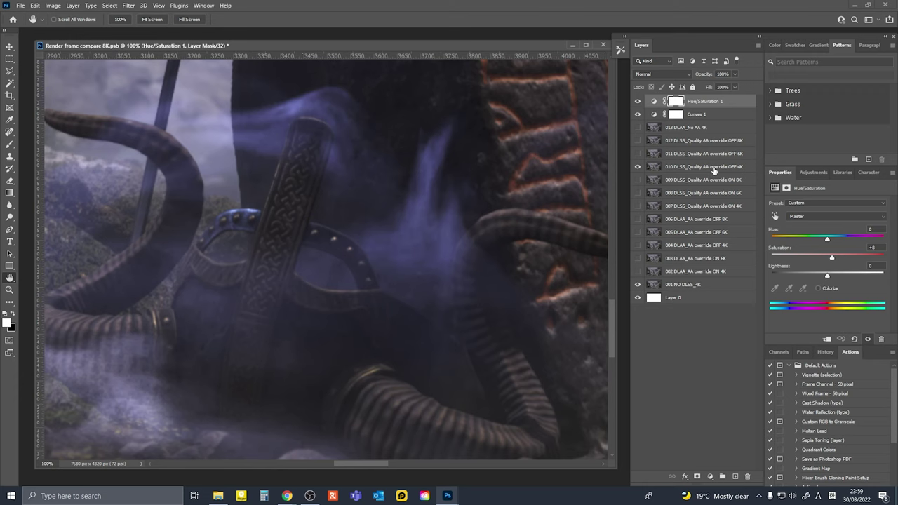
click(638, 167)
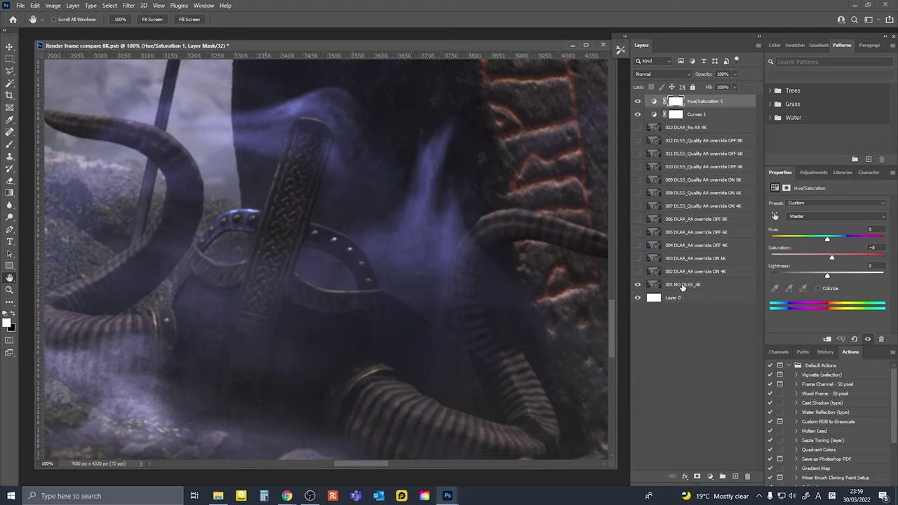
click(637, 167)
click(637, 167)
click(637, 167)
click(637, 167)
click(637, 167)
Zoom out to see more of the scene and keep toggling the 010 render to check the flowers.
scroll(421, 285, down, 1)
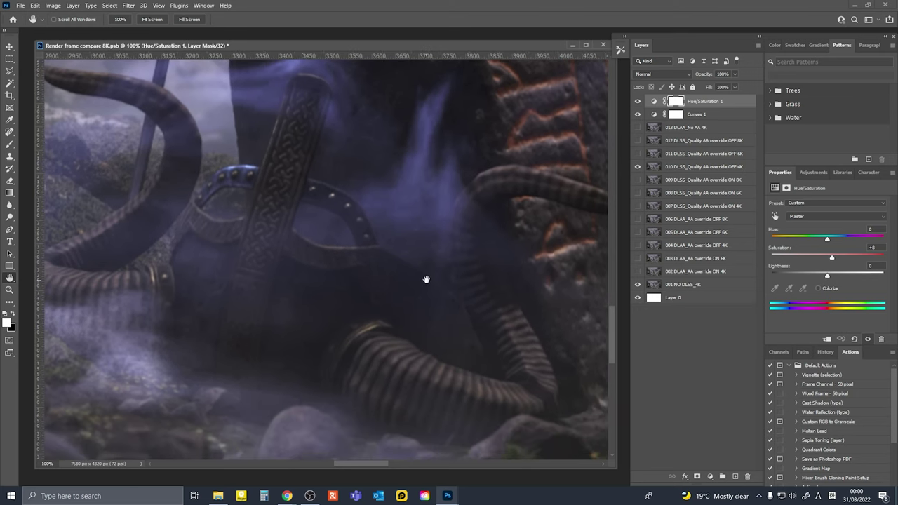
key(z)
alt+click(439, 272)
key(v)
scroll(481, 281, right, 3)
click(637, 167)
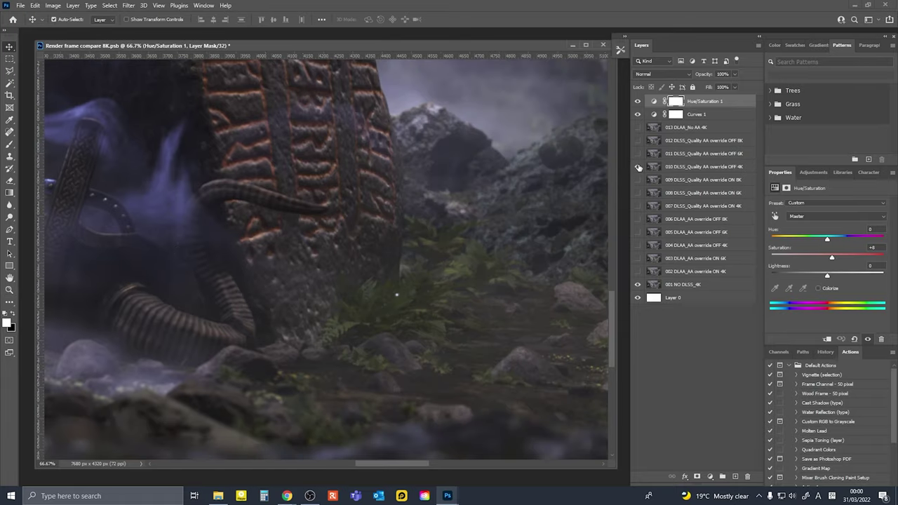
click(637, 167)
click(637, 167)
click(638, 167)
Finish comparing the 010 render, then show the 011 6K and 012 8K DLSS Quality OFF renders.
click(637, 167)
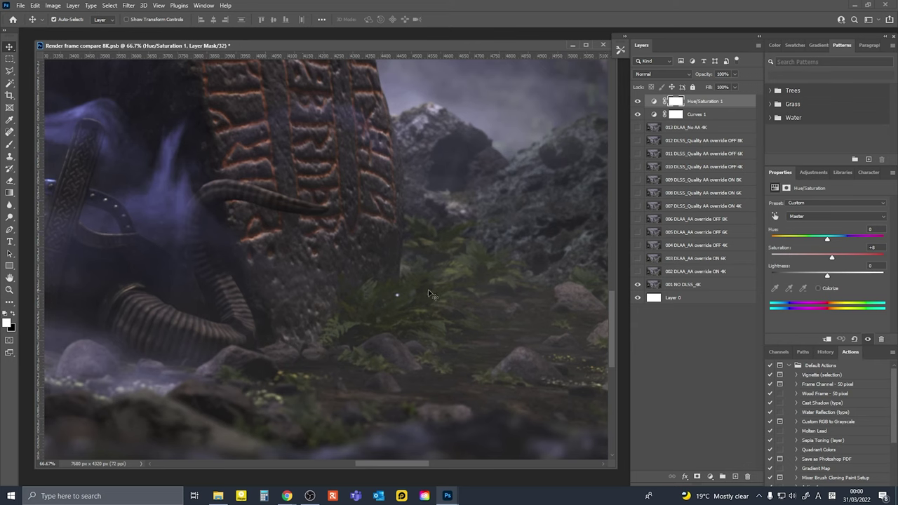
click(638, 166)
click(637, 166)
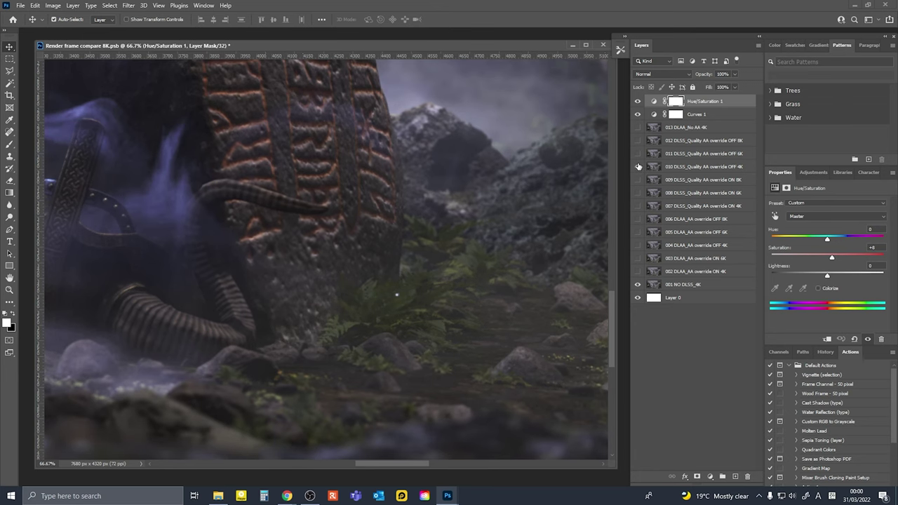
click(638, 166)
click(638, 166)
click(638, 166)
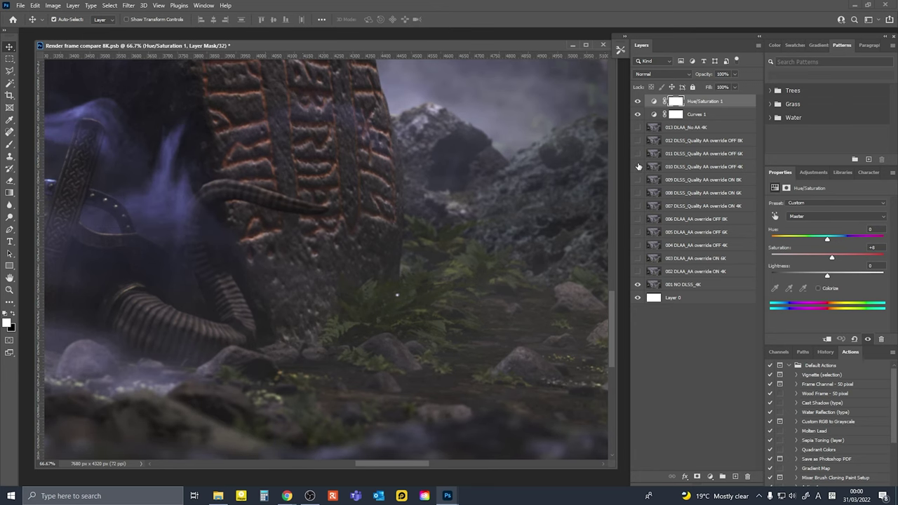
click(639, 166)
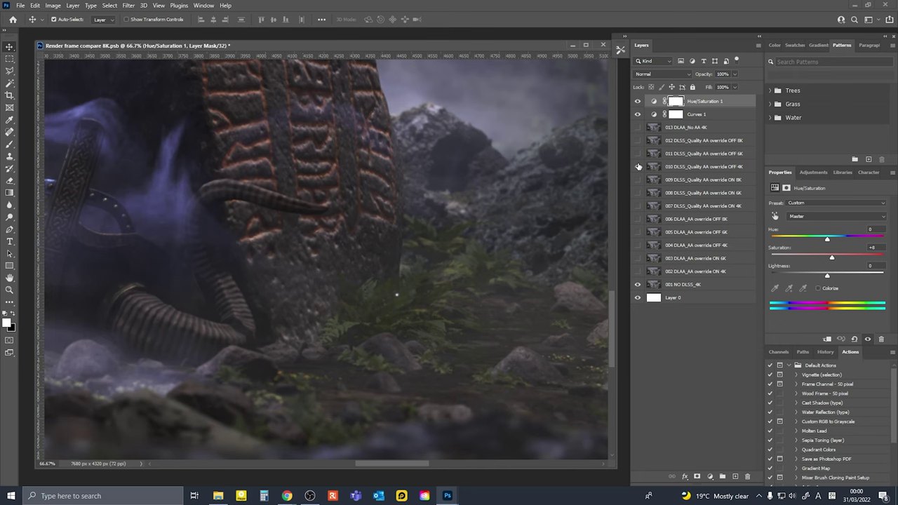
click(638, 166)
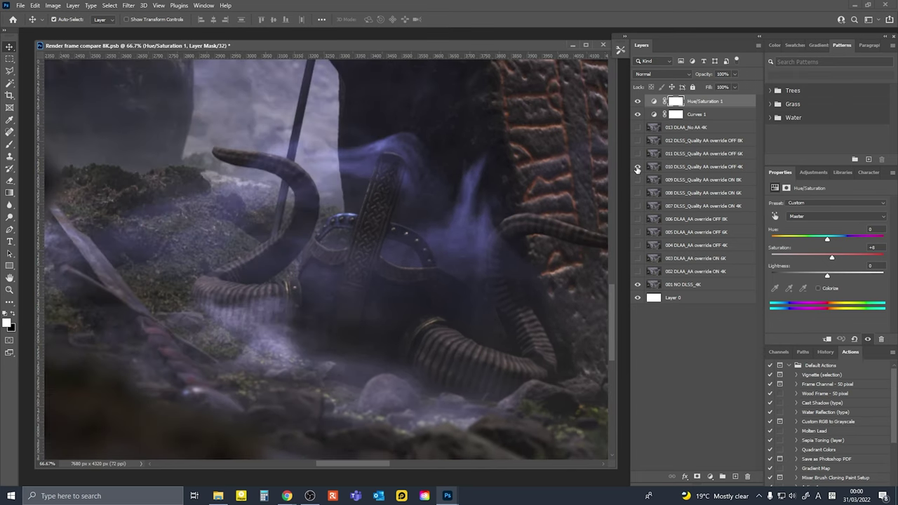
click(637, 169)
click(638, 154)
click(638, 140)
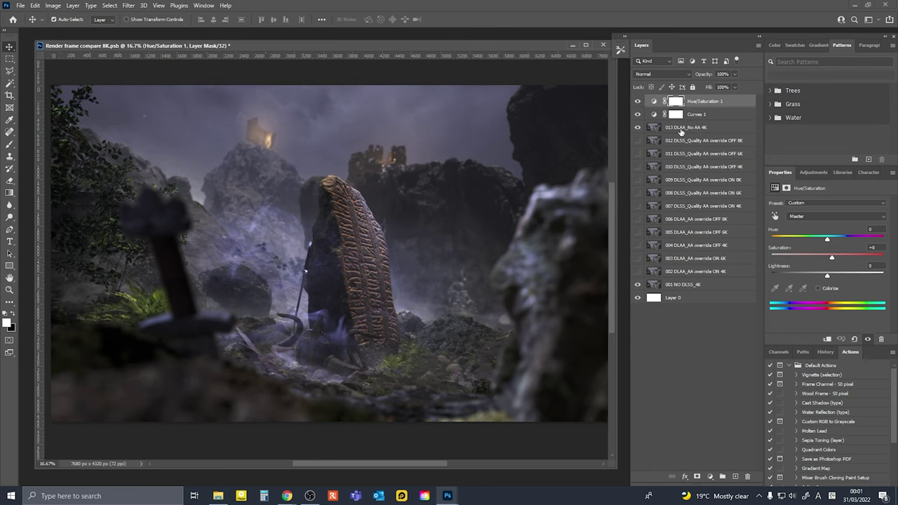
Select the 013 DLAA_No AA 4K layer and flick it off and on against the 001 base.
click(681, 130)
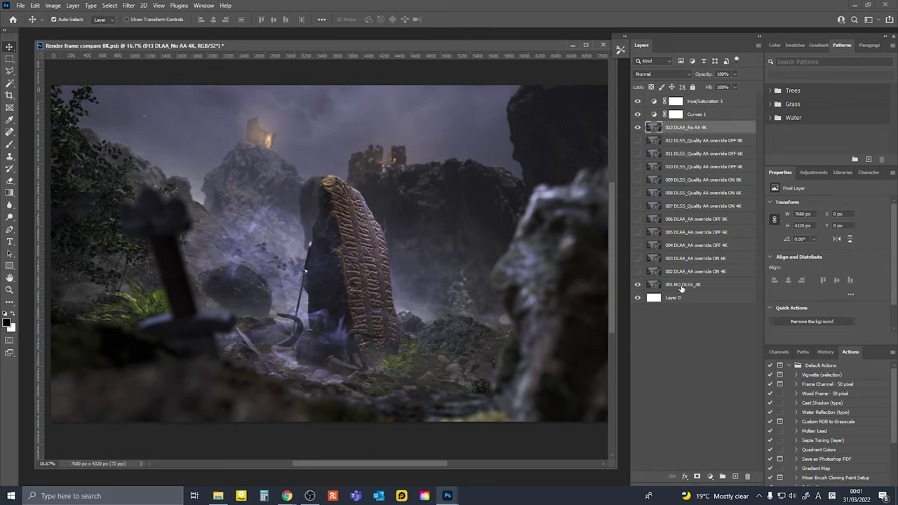
click(637, 127)
click(637, 127)
click(638, 129)
click(637, 129)
click(638, 129)
click(638, 129)
click(638, 128)
click(638, 128)
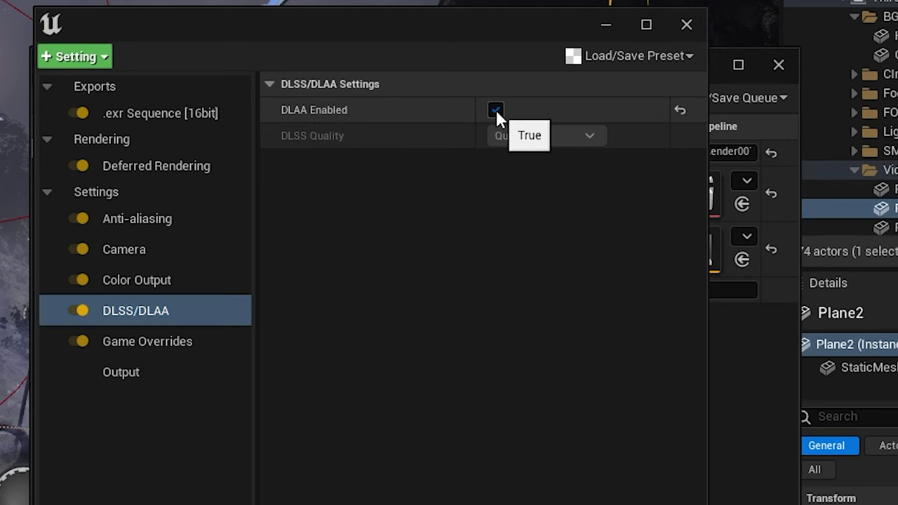
Uncheck DLAA Enabled and keep the DLSS Quality level at Quality.
click(496, 110)
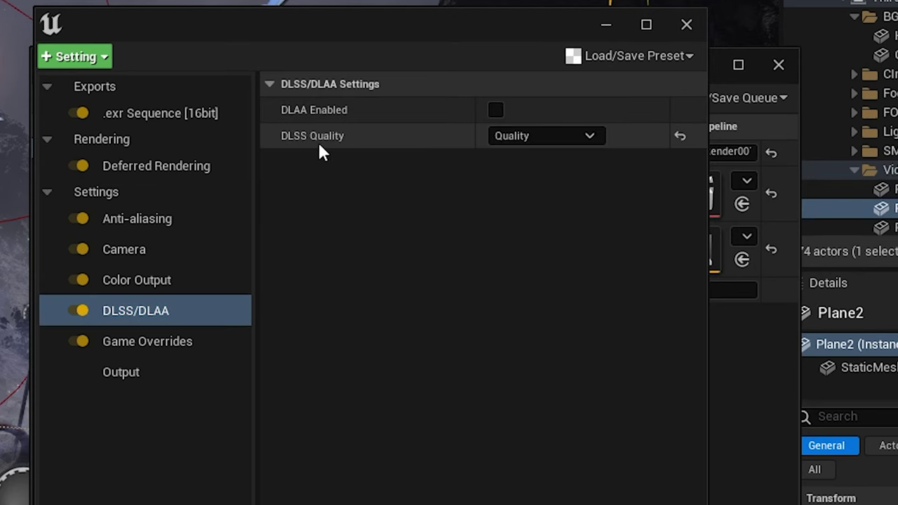
click(535, 140)
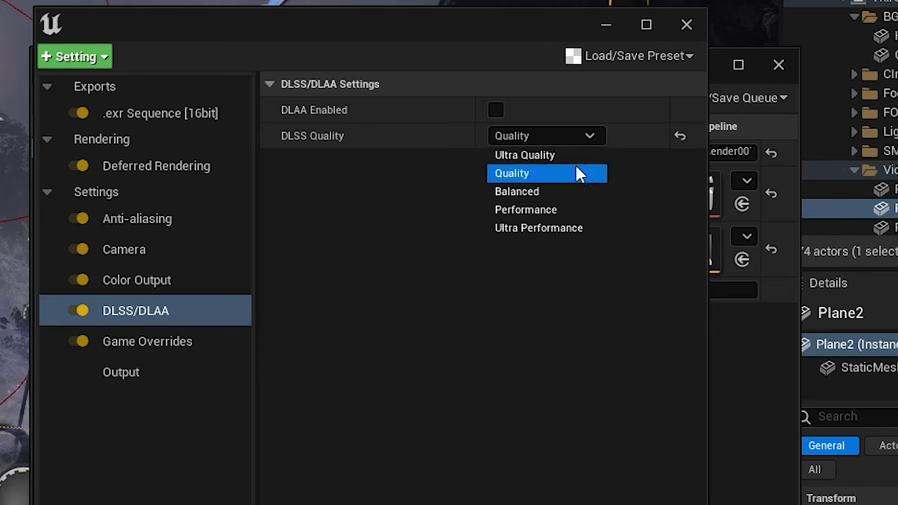
click(565, 287)
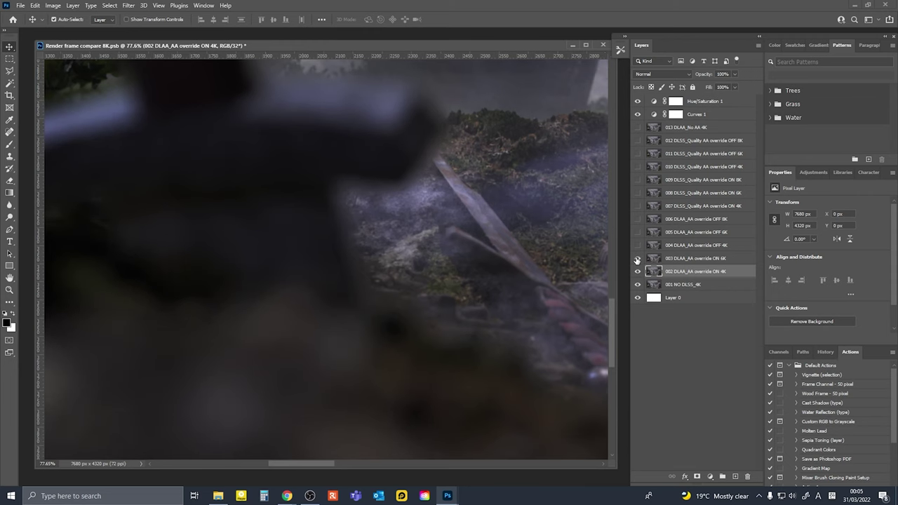
Show layers 003–005, hide 002–004, and flick layer 002 on and off to compare.
drag(637, 259, 638, 233)
drag(637, 245, 637, 271)
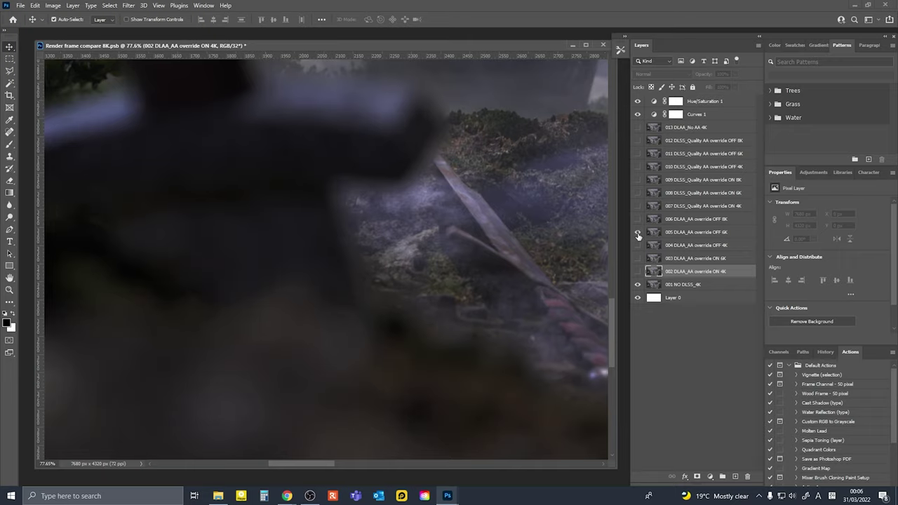
scroll(384, 318, up, 5)
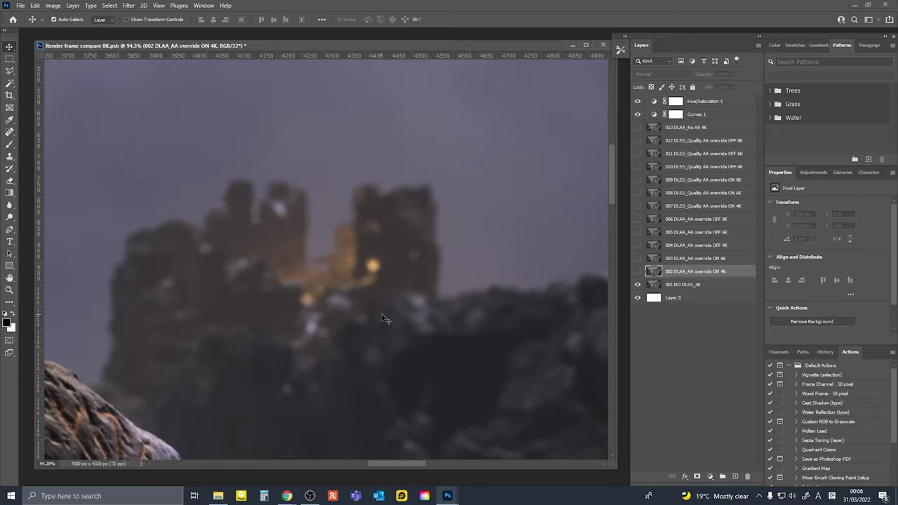
click(638, 271)
click(638, 271)
Toggle layers 007 and 010 to compare the castle lights, leaving both hidden.
click(637, 205)
click(638, 205)
click(637, 206)
click(638, 207)
click(638, 207)
click(638, 206)
click(639, 171)
click(639, 171)
click(639, 170)
click(639, 170)
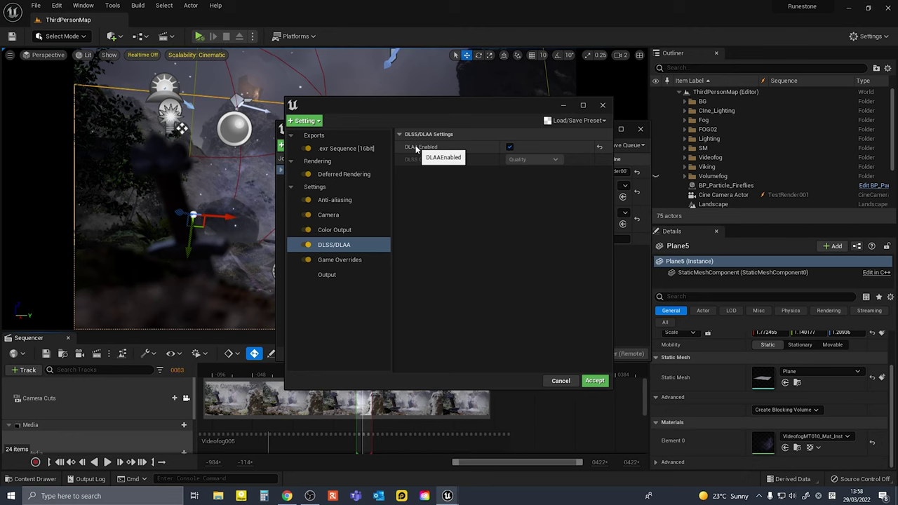
Turn DLAA back on in the DLSS/DLAA settings after briefly switching it off.
click(506, 149)
click(533, 159)
click(534, 140)
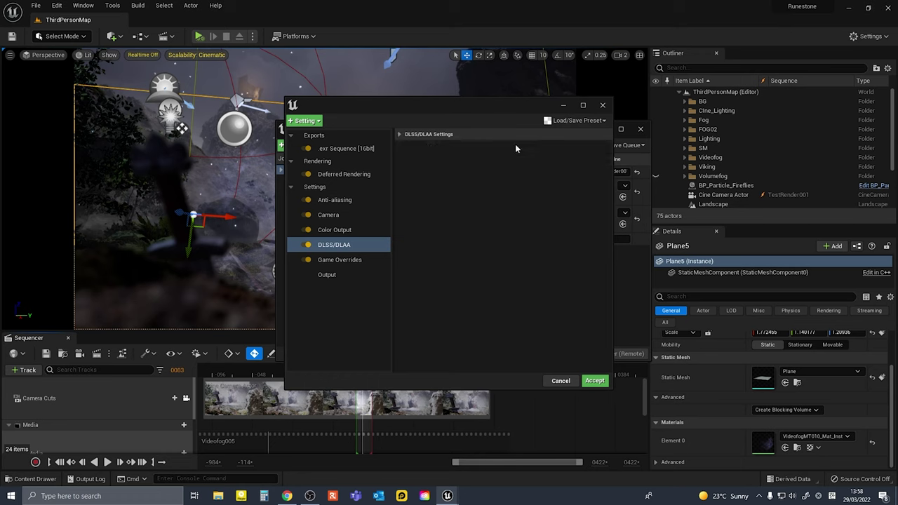
click(418, 134)
click(508, 148)
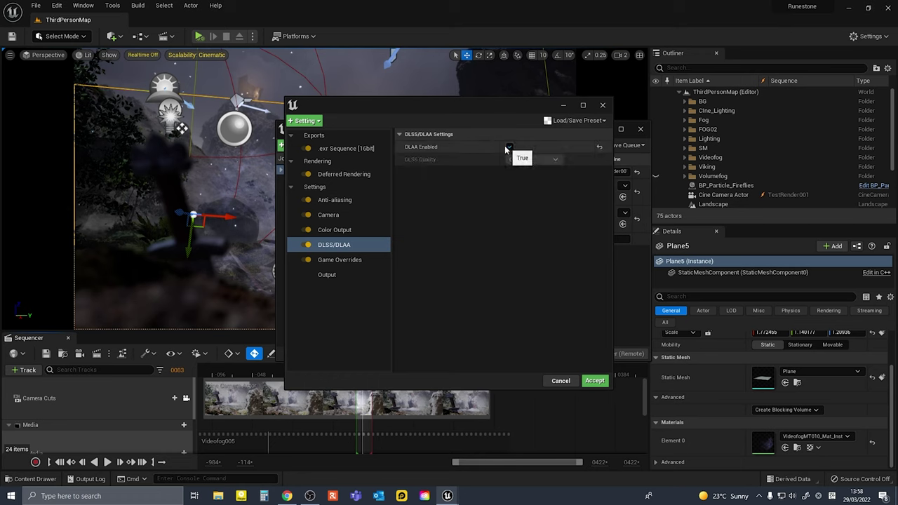
Review the exr sequence, deferred rendering, anti-aliasing, game override and output settings.
click(346, 148)
click(343, 174)
click(343, 201)
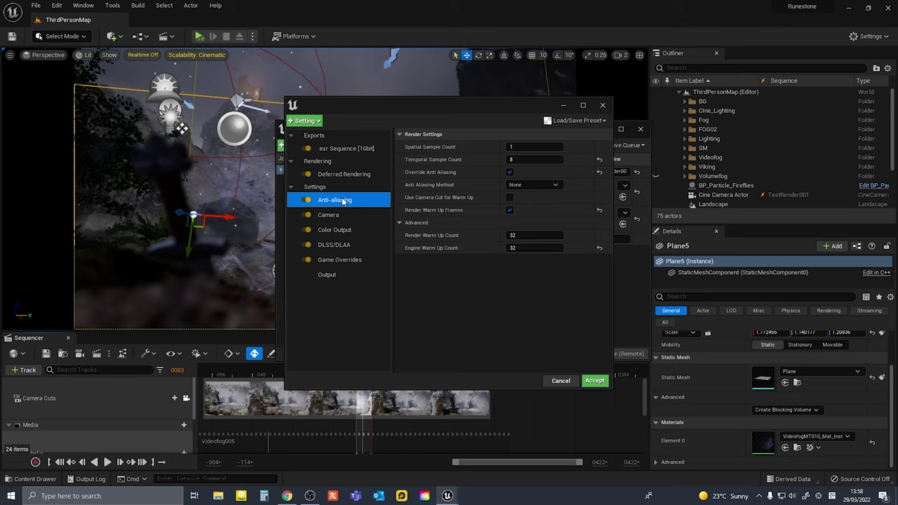
click(333, 247)
click(334, 260)
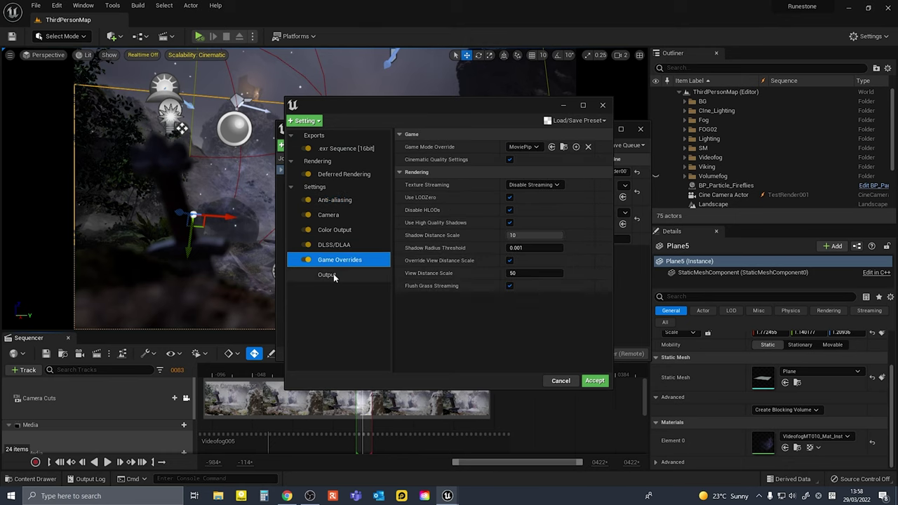
click(333, 276)
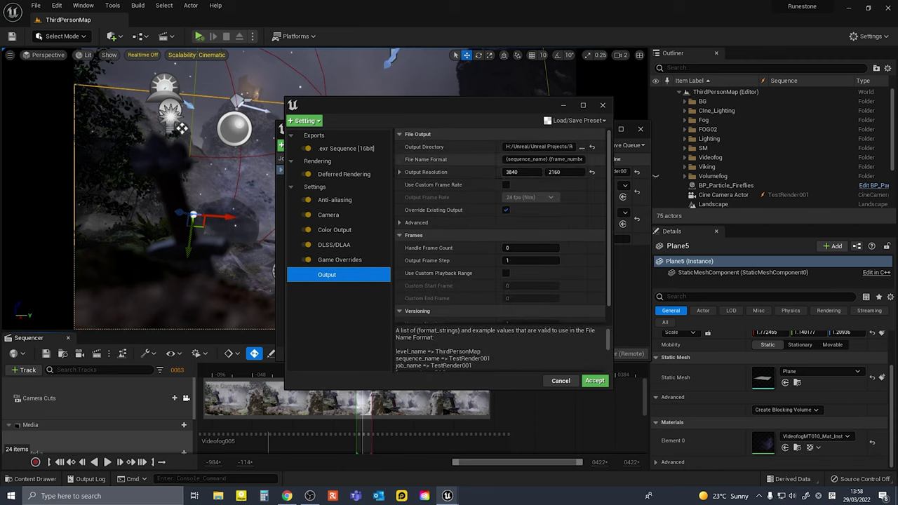
Browse for the output directory and create a new folder in Renders > Runestone.
click(581, 148)
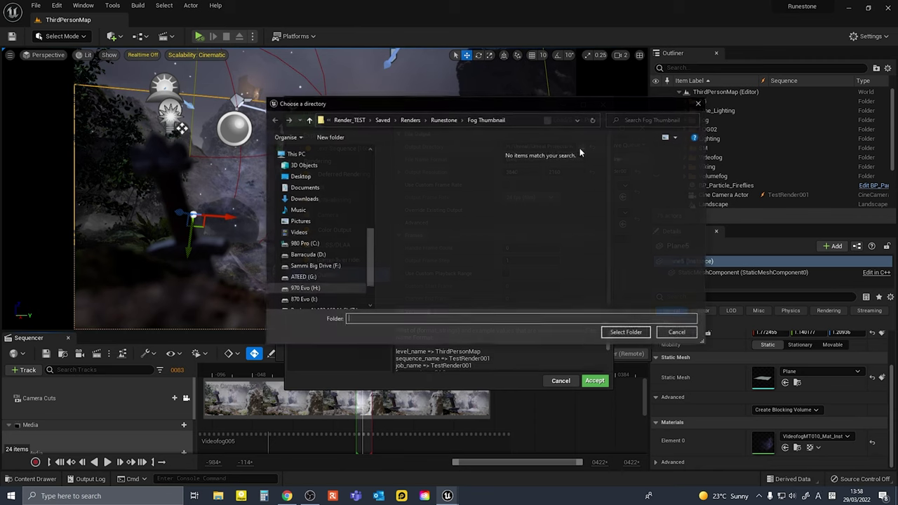
click(444, 121)
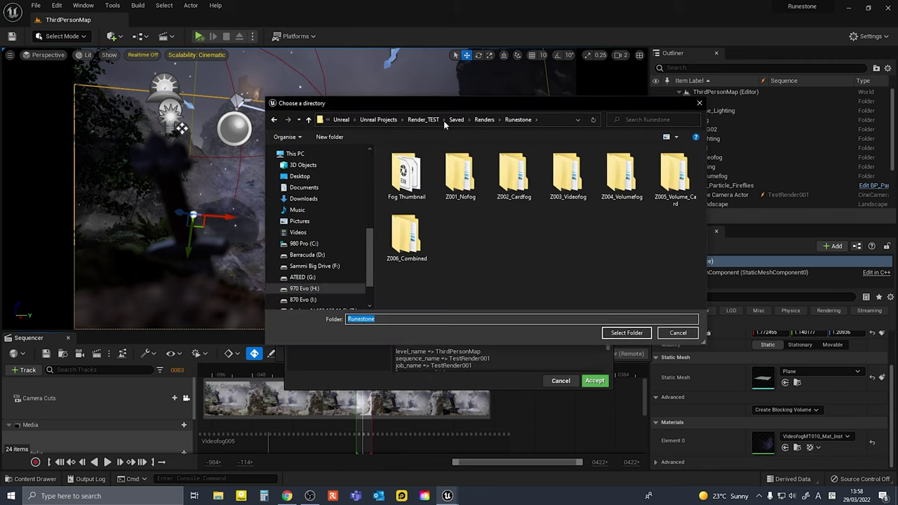
right_click(472, 276)
mouse_move(449, 372)
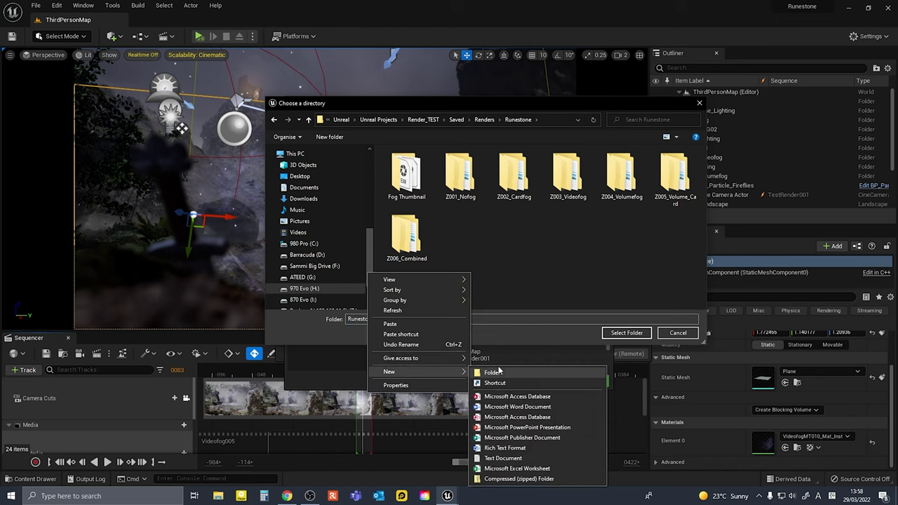
click(500, 373)
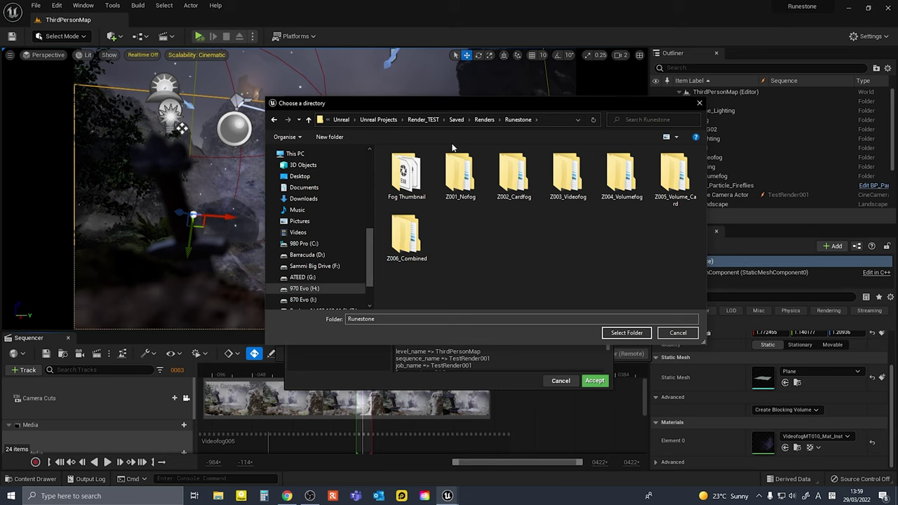
Name the new folder DLSS_Test01_DLAA, open it and select it as the output directory.
right_click(462, 262)
mouse_move(449, 266)
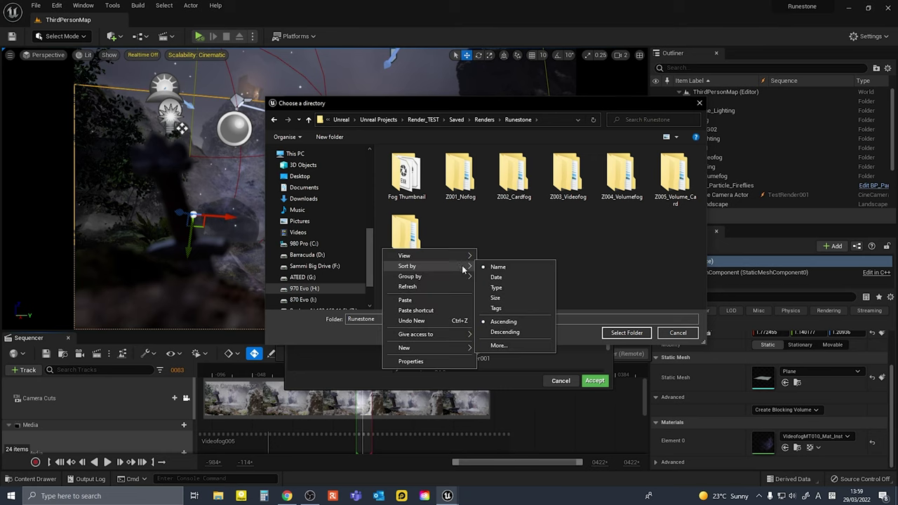
click(432, 288)
text(DLSS)
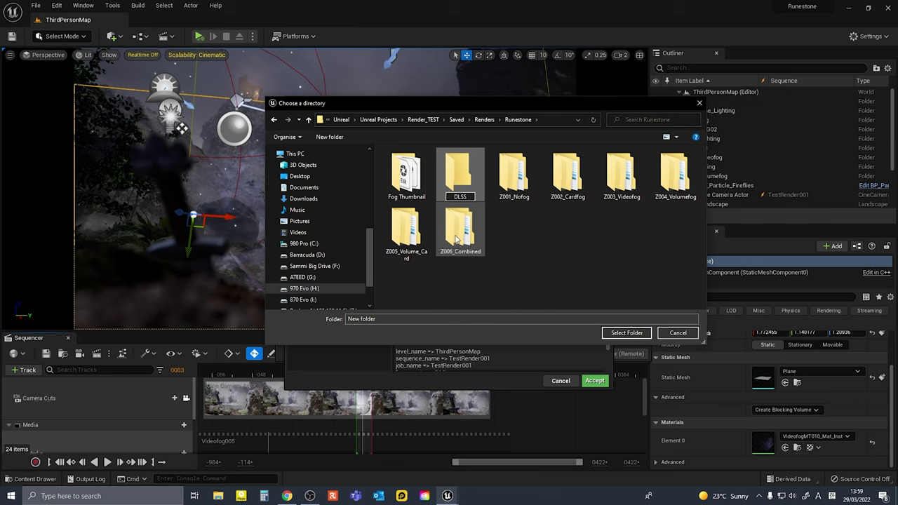
text(_Test01_DLAA)
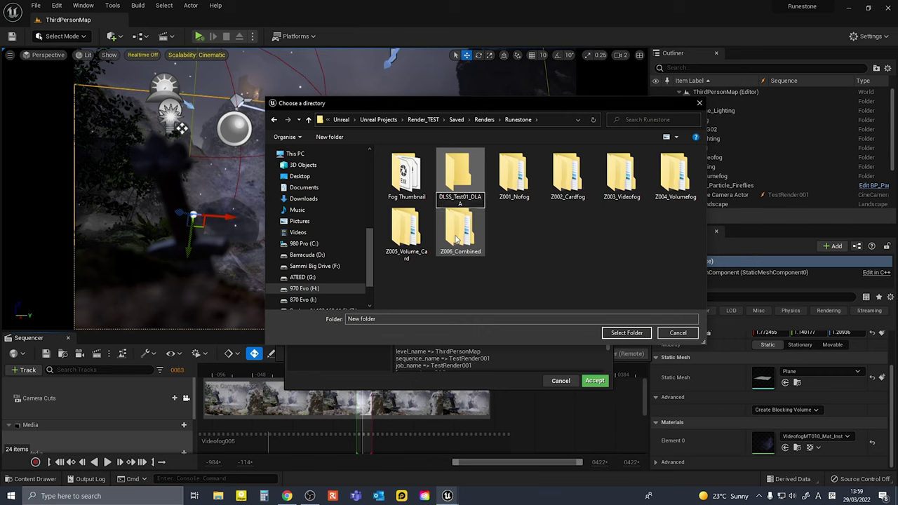
key(Return)
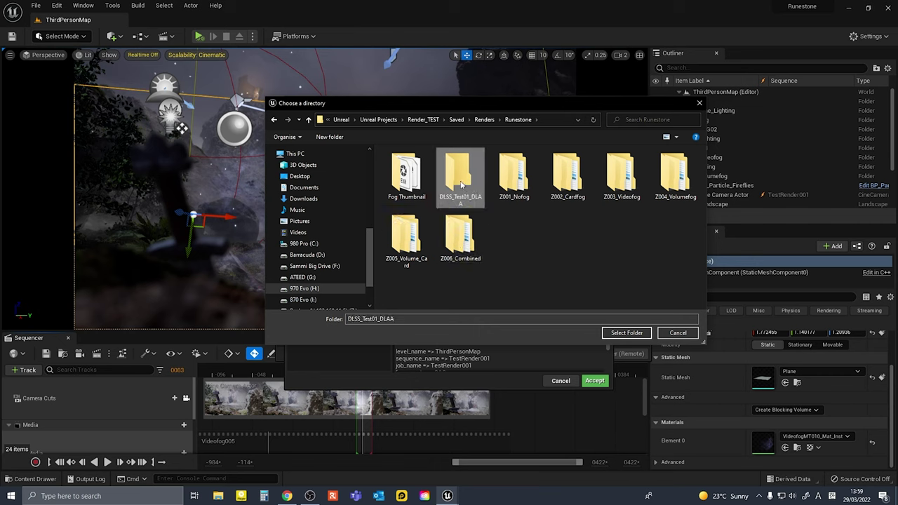
double_click(460, 185)
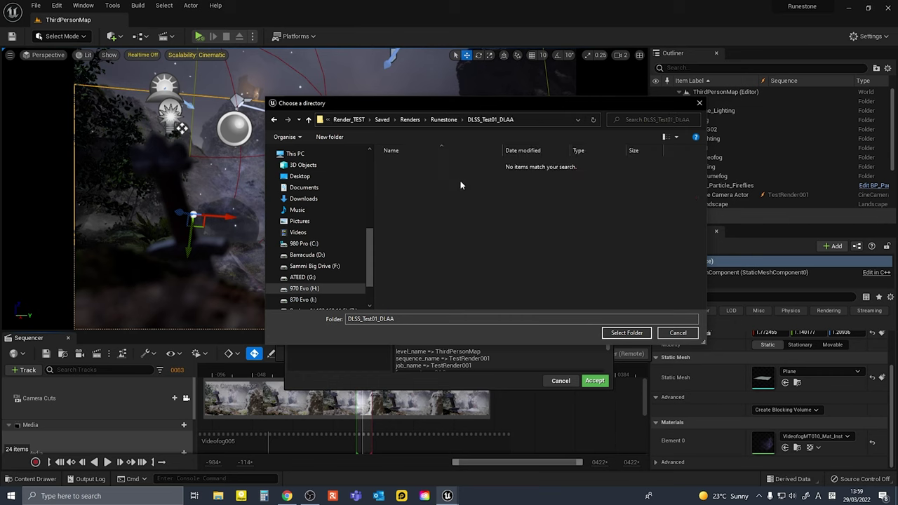
click(622, 334)
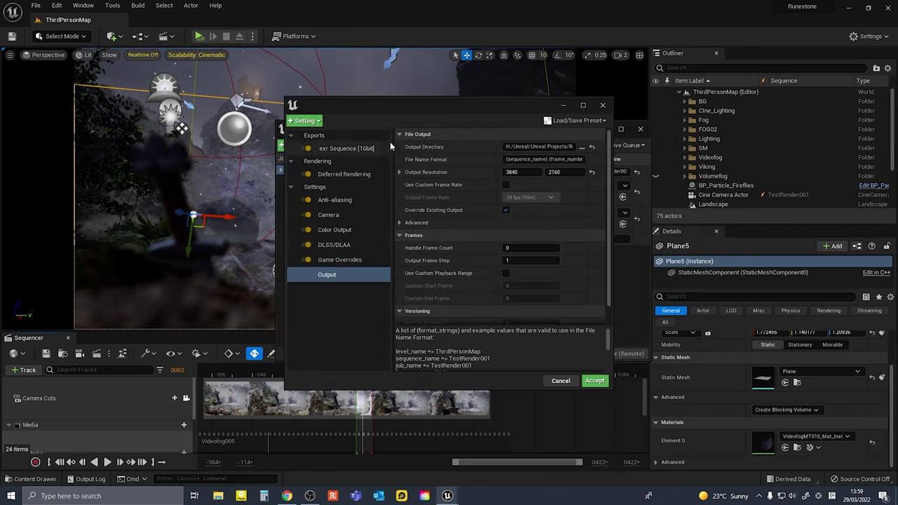
Choose Save As Preset from Load/Save Preset and begin entering the preset name.
drag(418, 104, 498, 106)
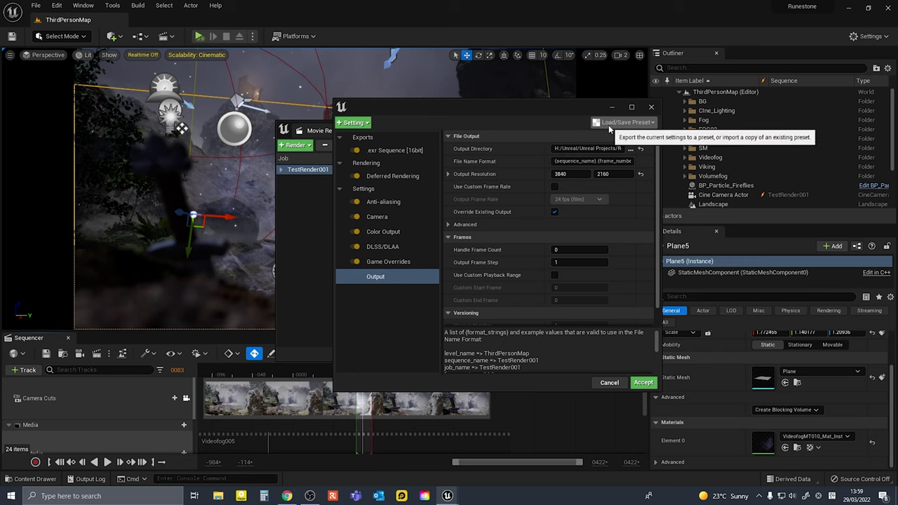
click(609, 124)
click(610, 139)
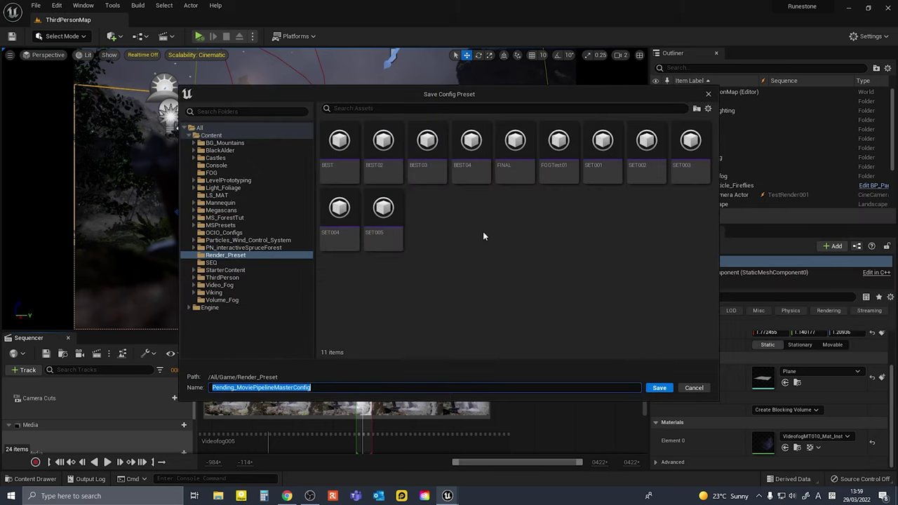
text(DLAA_AA override OFF 6K)
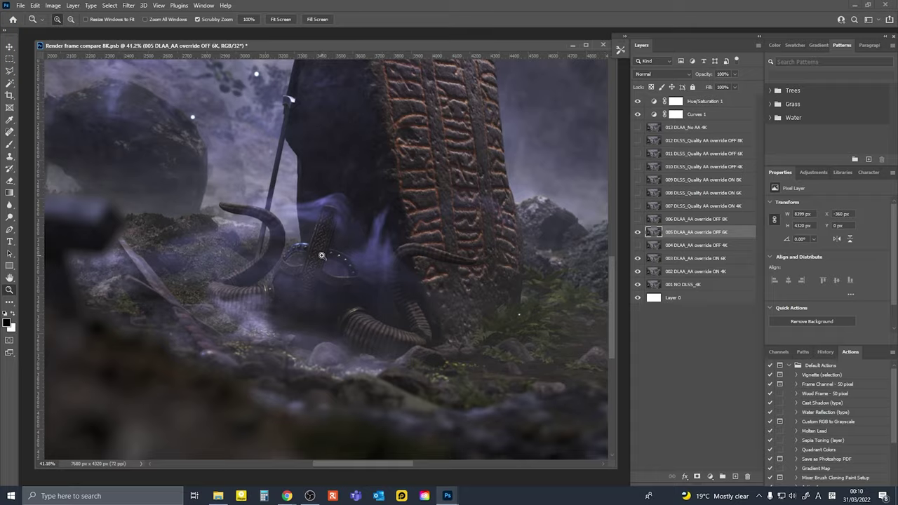
Zoom into the studded helmet ring and toggle layer 005 to compare it against layer 003.
drag(321, 255, 613, 254)
click(637, 232)
click(637, 232)
click(637, 232)
click(637, 232)
key(h)
drag(41, 244, 374, 223)
click(637, 232)
click(637, 233)
click(637, 232)
click(695, 259)
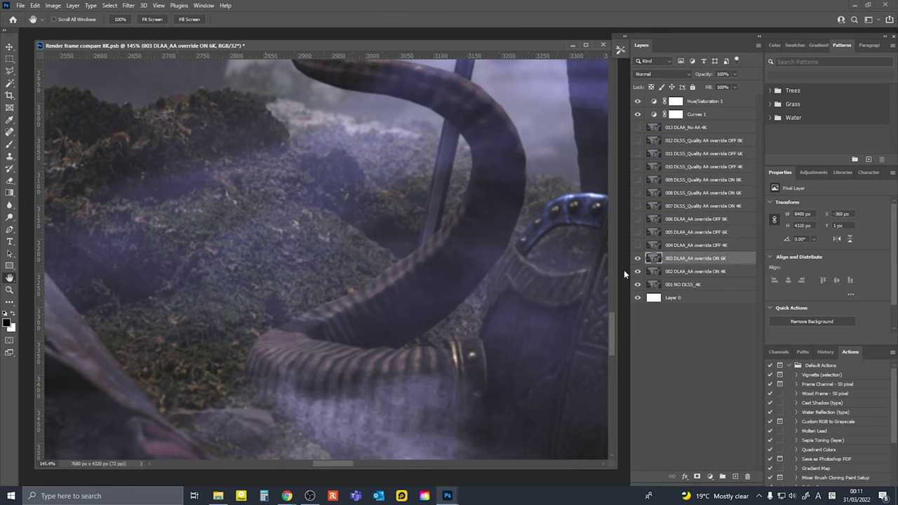
With layer 005 hidden, zoom in on the rune stone to inspect the 003 render.
alt+scroll(421, 265, down, 4)
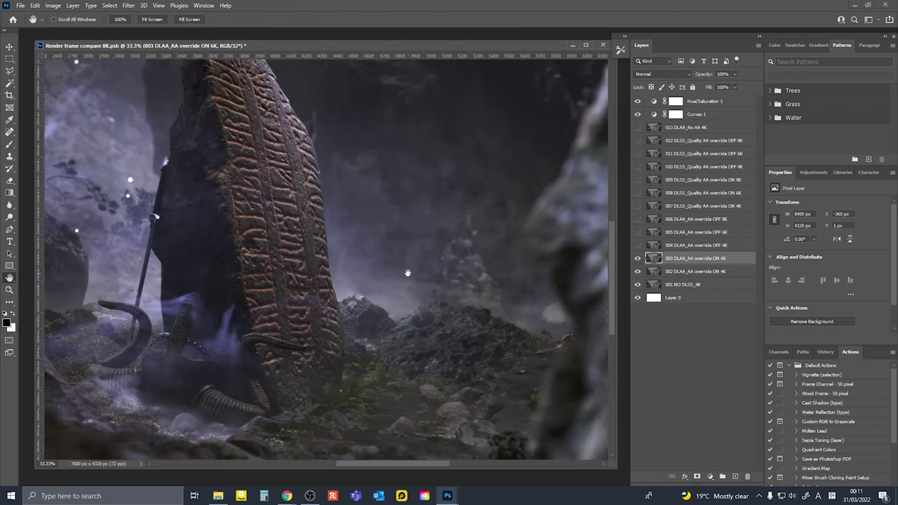
alt+scroll(263, 305, up, 3)
key(v)
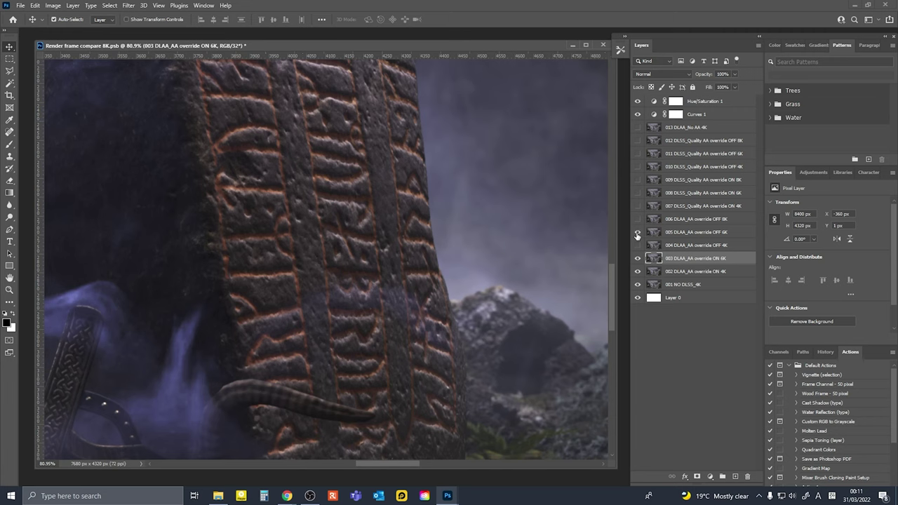
key(z)
alt+scroll(359, 272, down, 3)
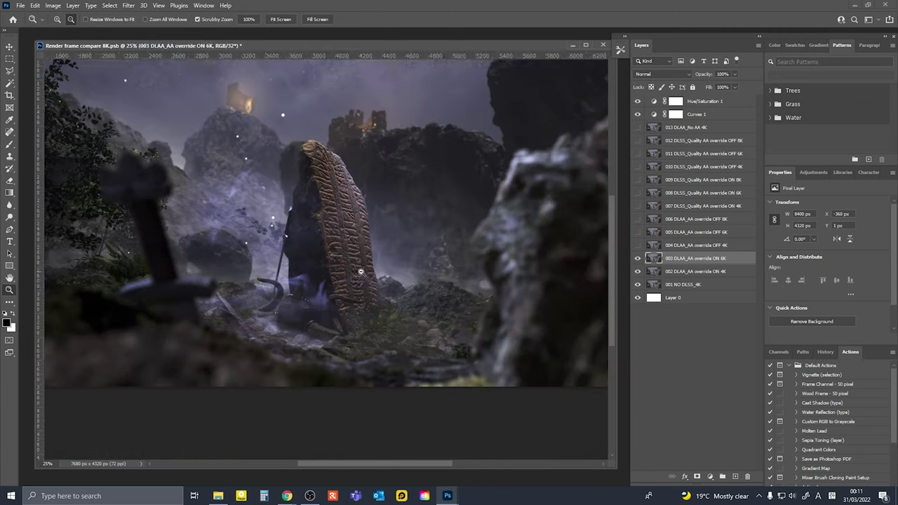
click(695, 101)
key(v)
alt+scroll(351, 281, up, 3)
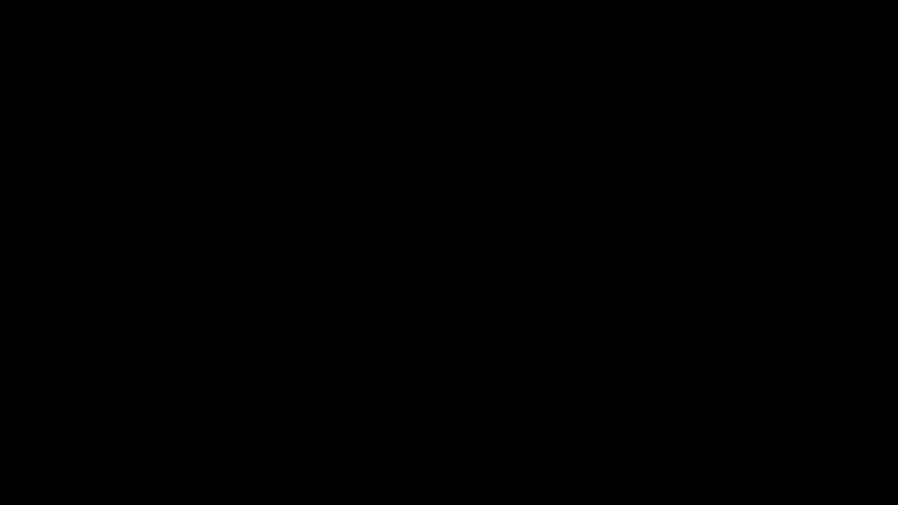